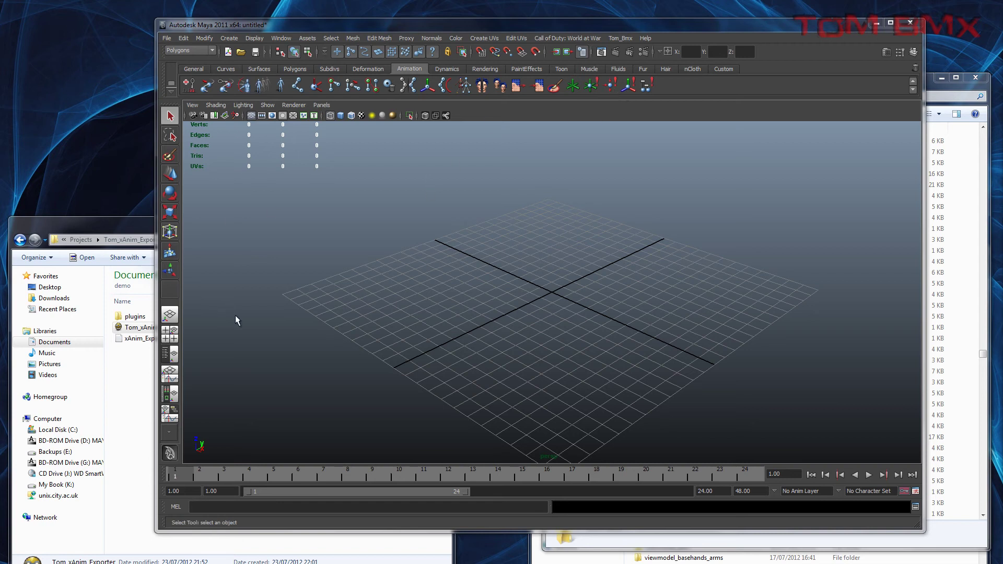
- Open the demo plugins folder and review the six Tom_xAnim .mll plugins for Maya 8.5 to 2012
{"action": "left_click", "coordinate": [139, 379]}
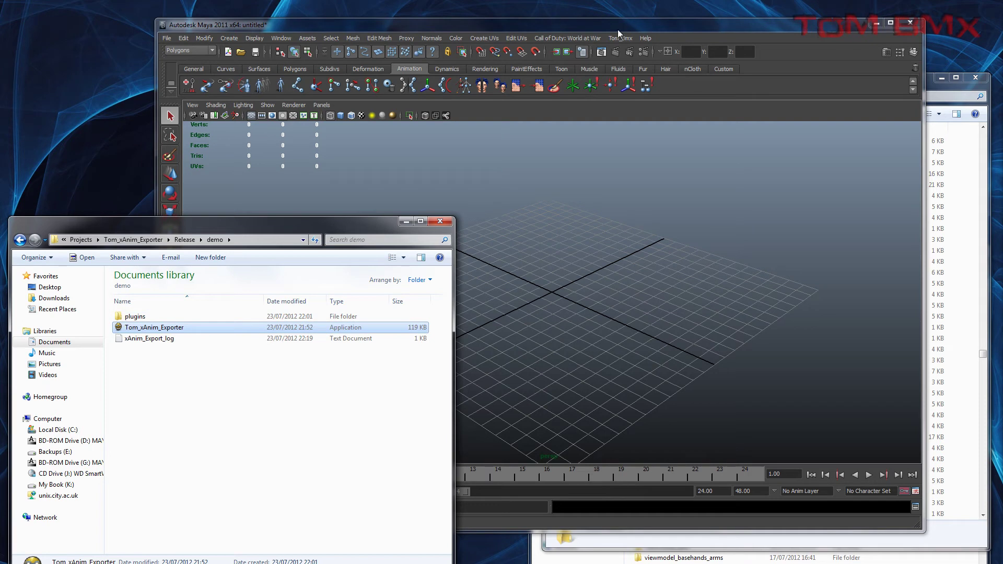
{"action": "double_click", "coordinate": [149, 317]}
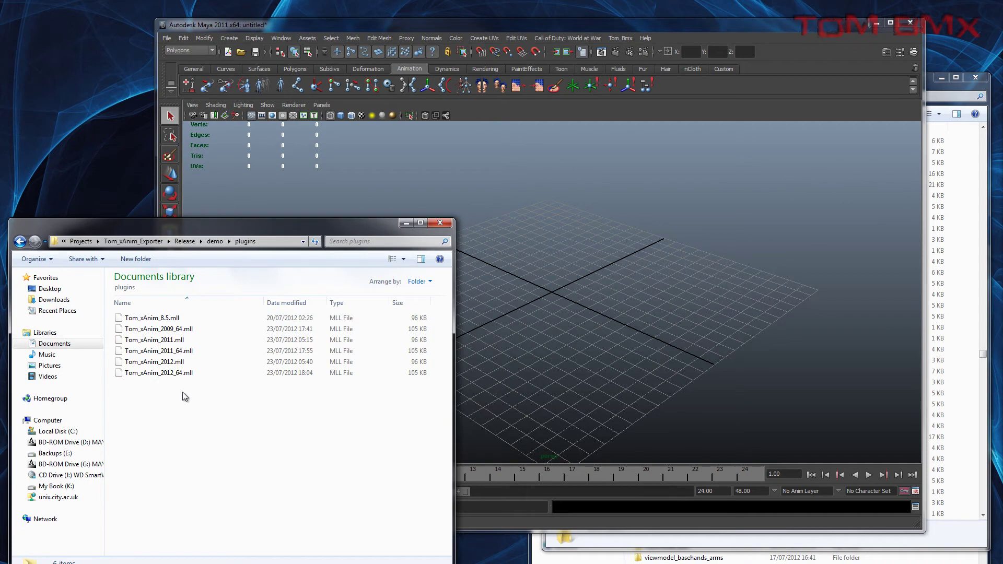
{"action": "left_click", "coordinate": [198, 318]}
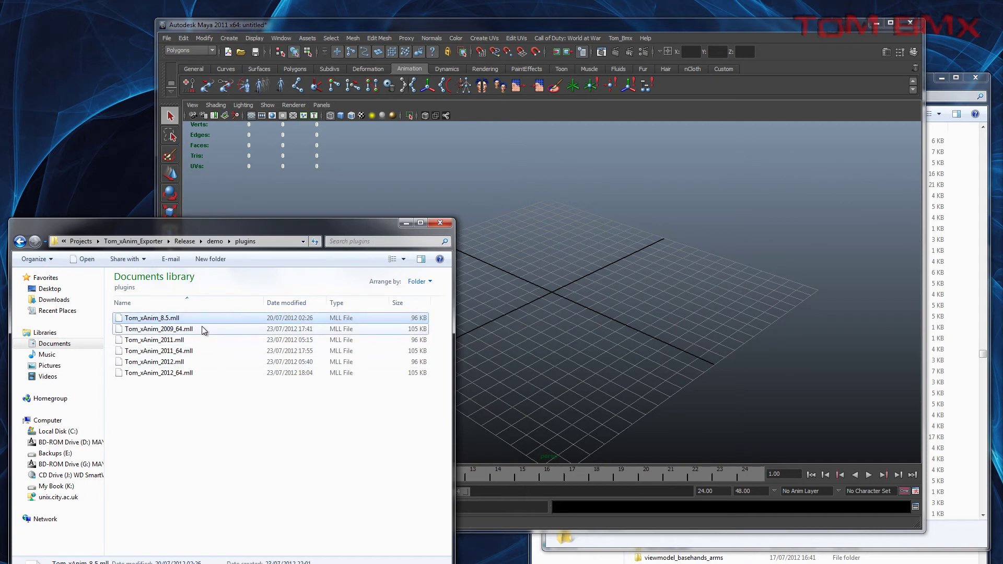
{"action": "left_click", "coordinate": [204, 329]}
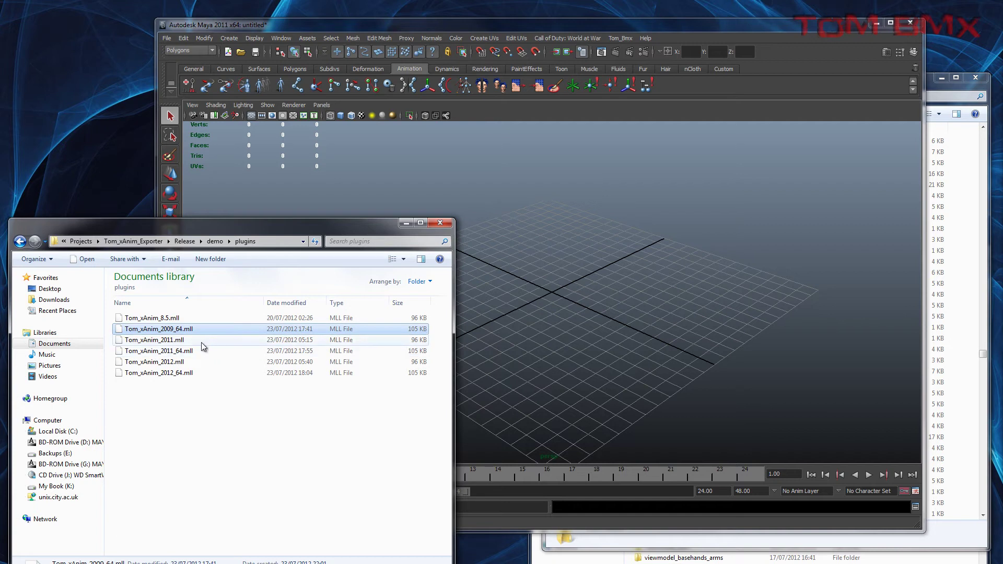
{"action": "left_click", "coordinate": [209, 350]}
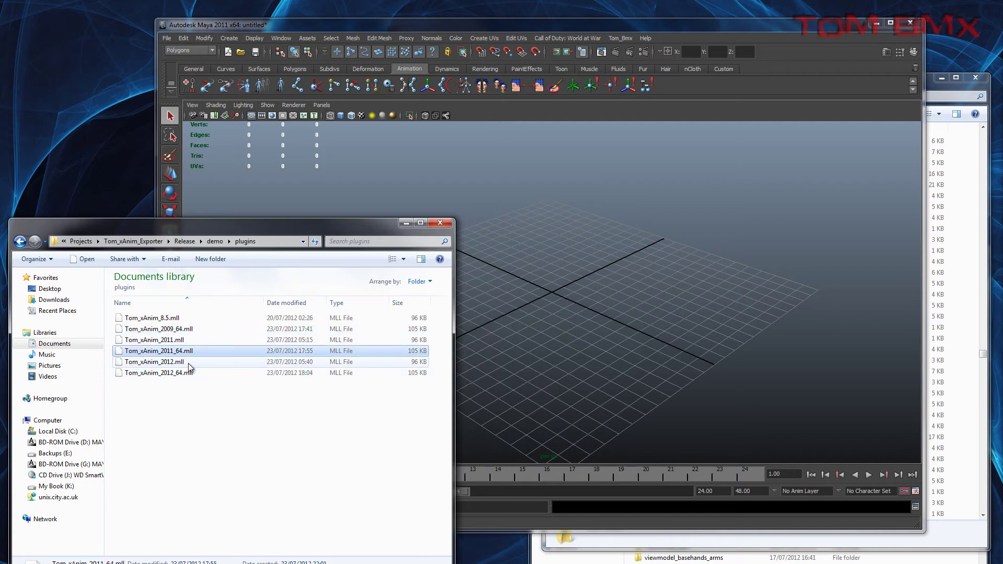
{"action": "left_click", "coordinate": [190, 364]}
{"action": "left_click", "coordinate": [196, 373]}
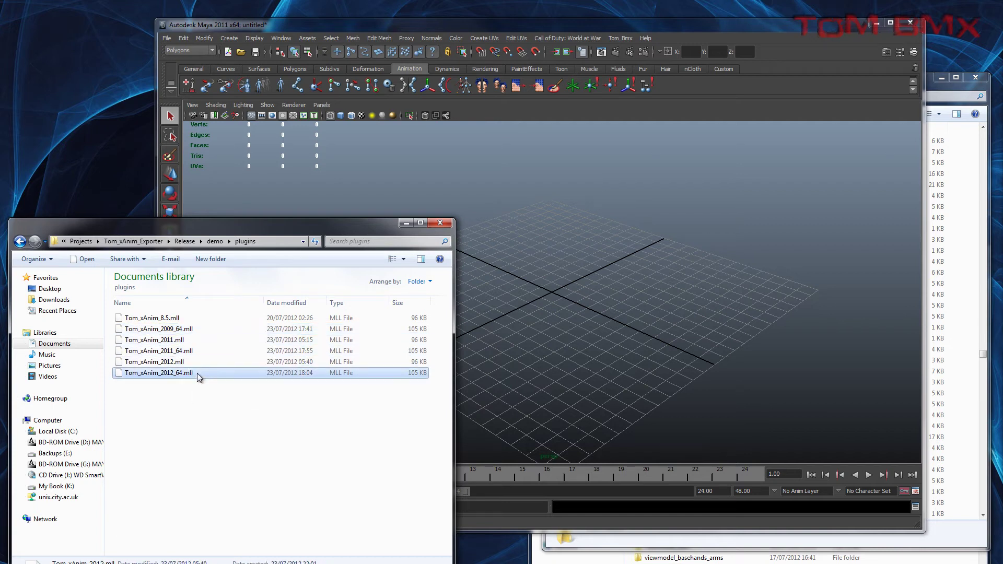
{"action": "left_click", "coordinate": [226, 412]}
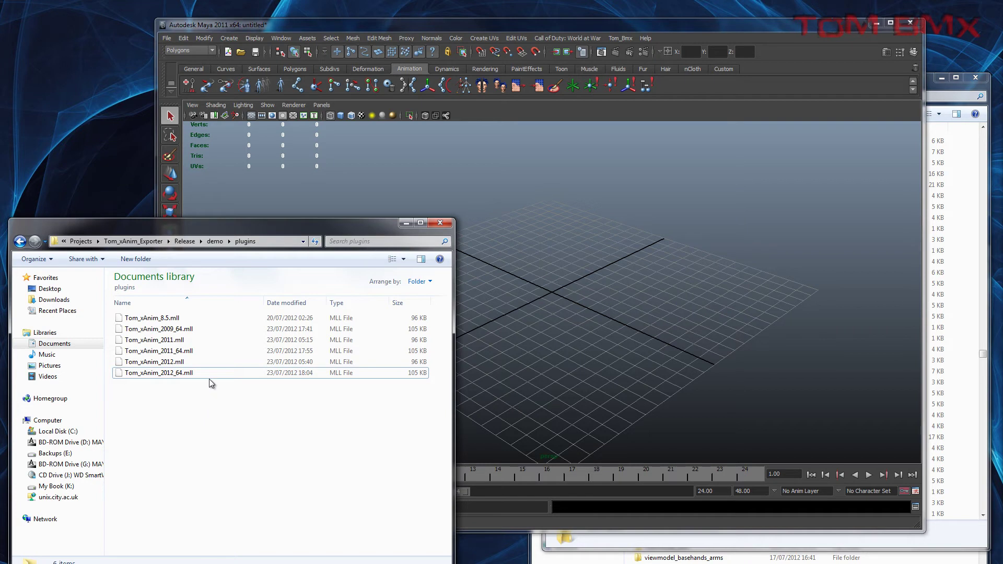
{"action": "left_click", "coordinate": [197, 331]}
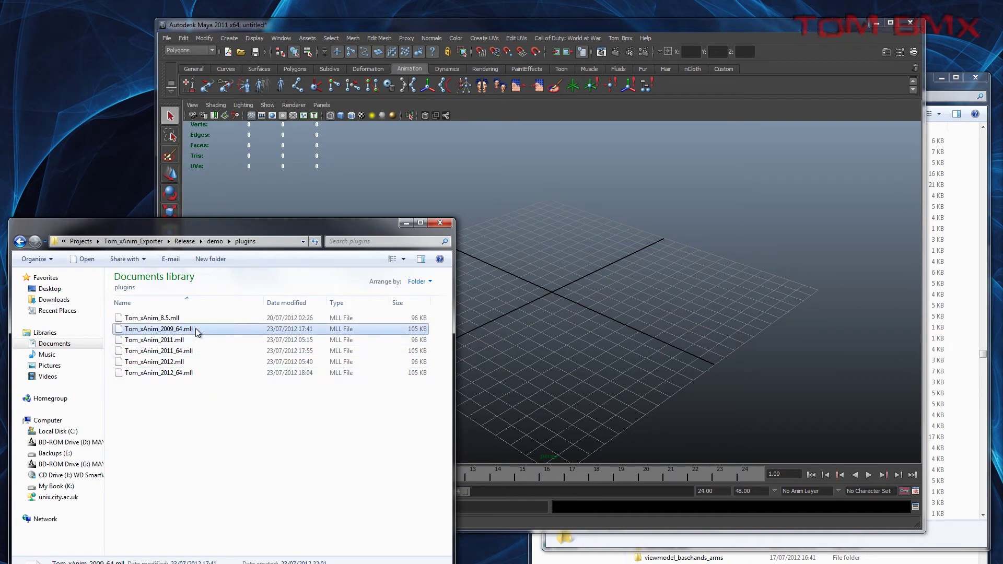
{"action": "left_click", "coordinate": [200, 408]}
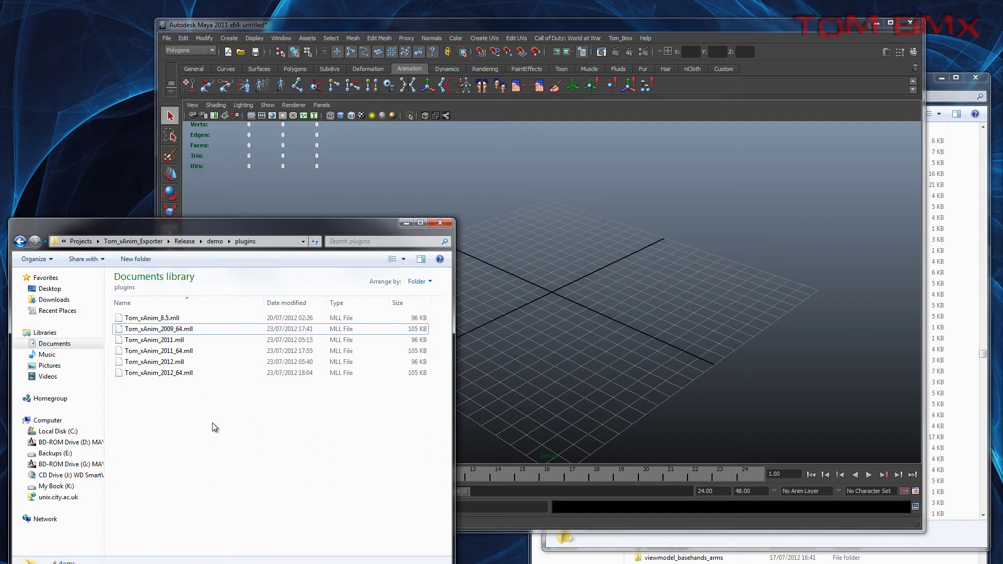
- Launch Tom_xAnim_Exporter from the demo folder, then move it to the upper left and enlarge it
{"action": "left_click", "coordinate": [215, 241]}
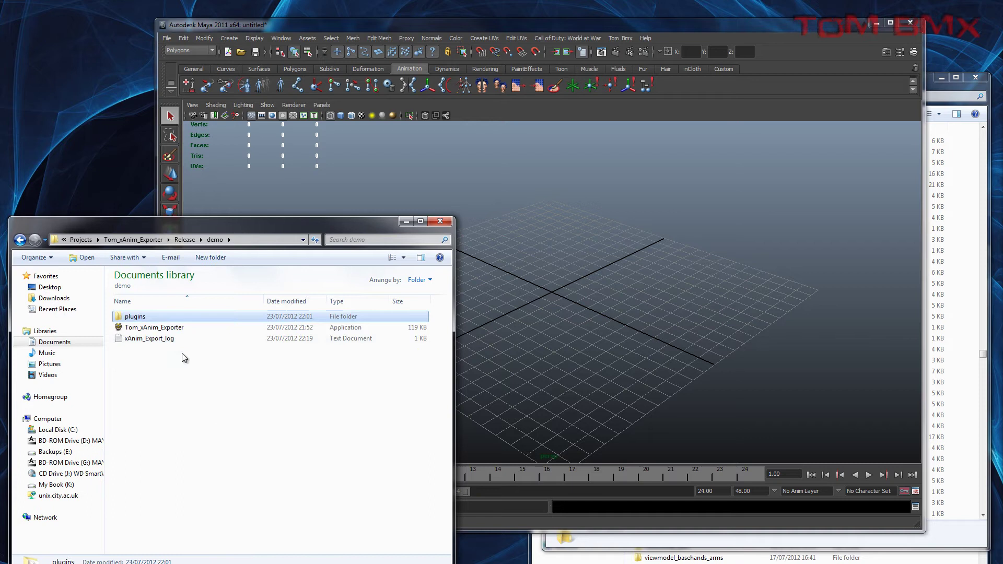
{"action": "double_click", "coordinate": [187, 328]}
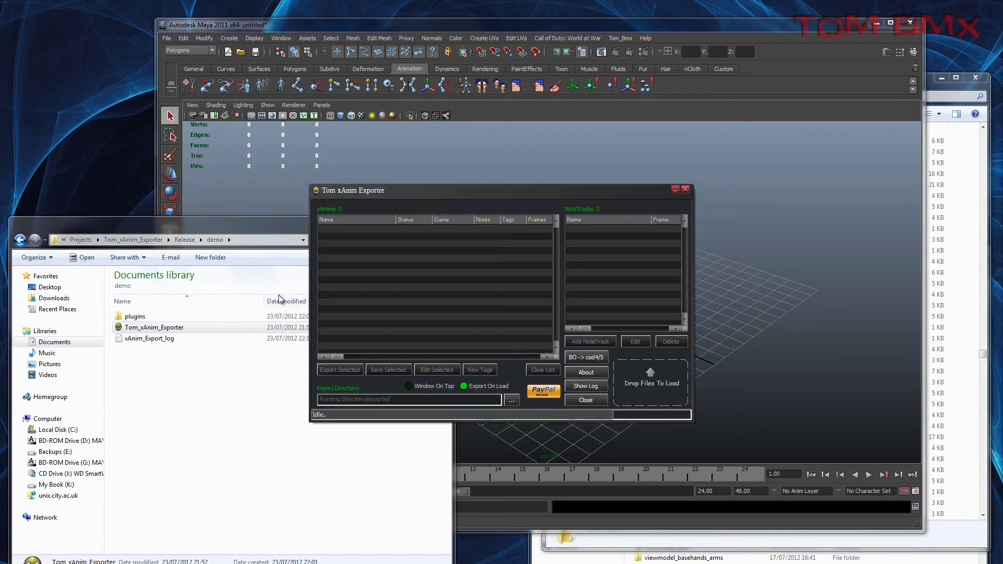
{"action": "left_click_drag", "start_coordinate": [432, 197], "coordinate": [141, 57]}
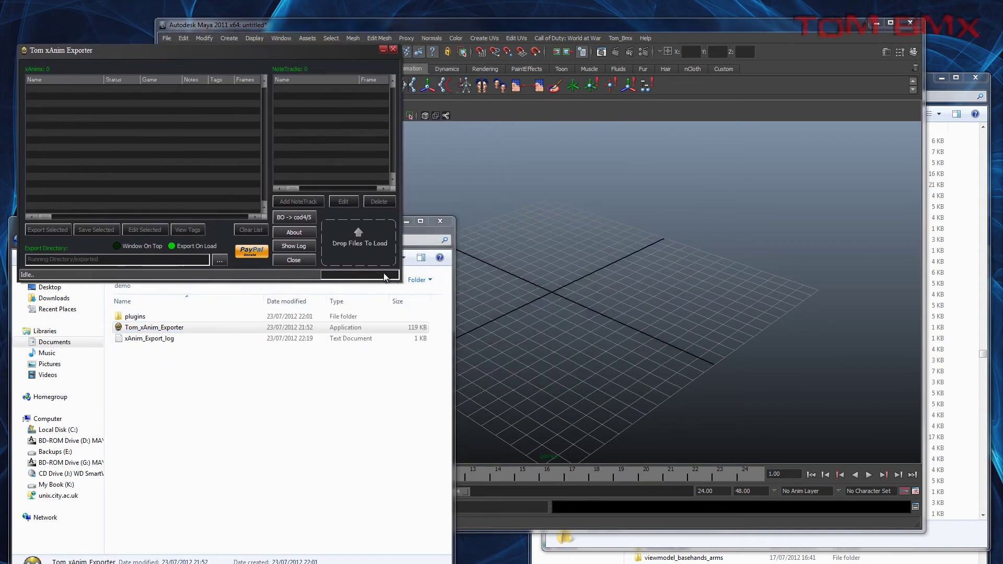
{"action": "left_click_drag", "start_coordinate": [401, 282], "coordinate": [496, 414]}
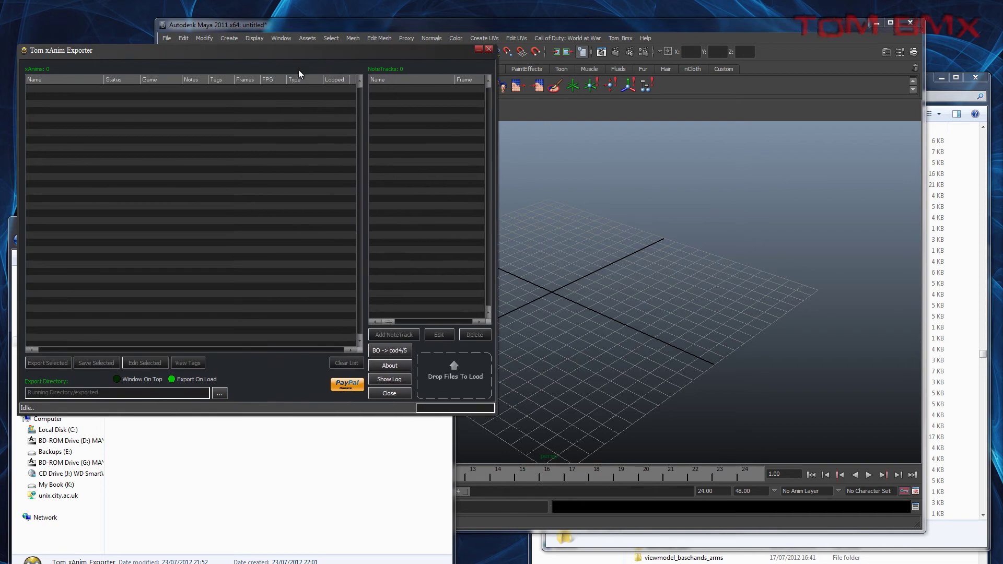
- Select the 24 viewmodel_freeze_gun xanims in the Black Ops folder and drop them onto the exporter
{"action": "left_click", "coordinate": [941, 530]}
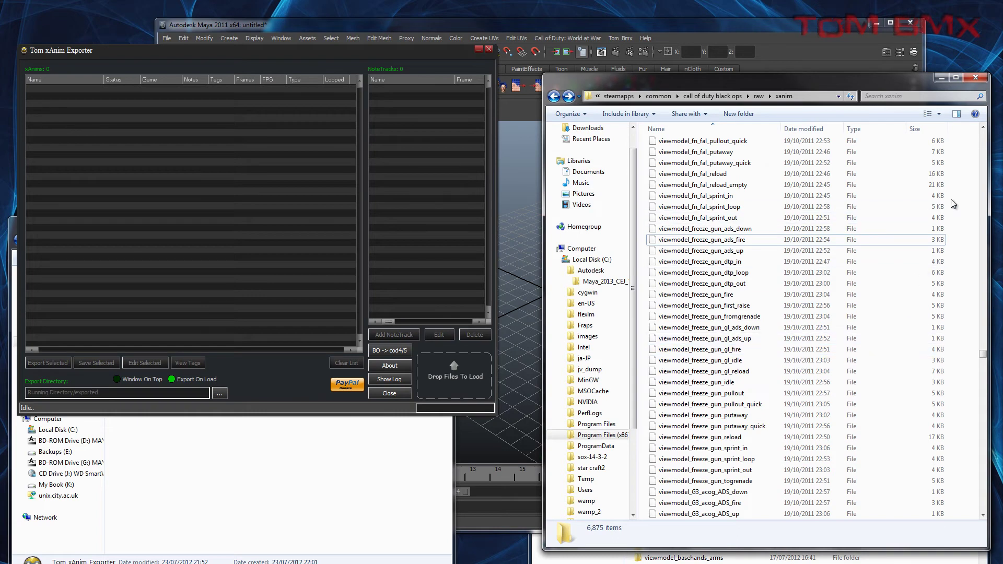
{"action": "scroll", "coordinate": [945, 225], "scroll_direction": "down", "scroll_amount": 2}
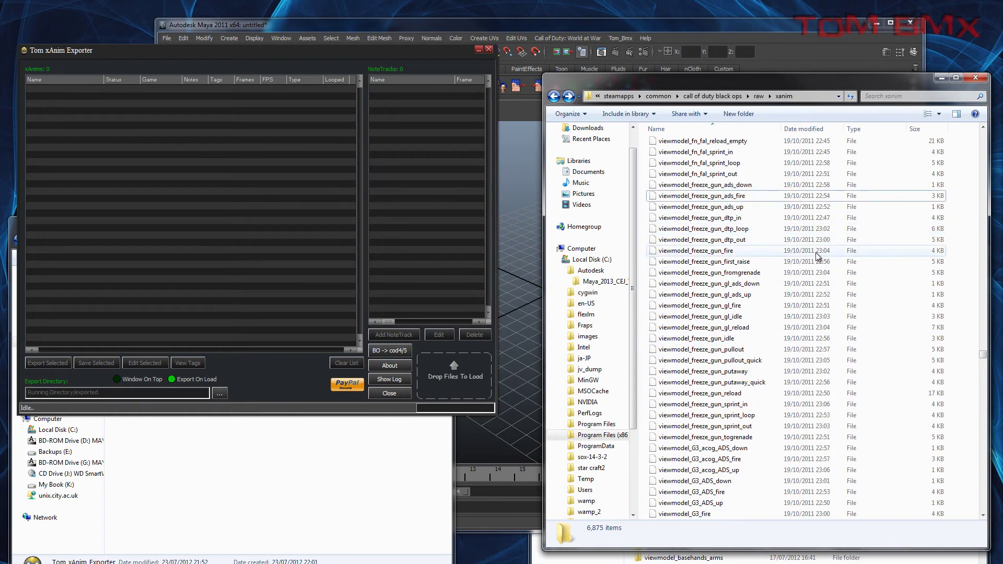
{"action": "left_click", "coordinate": [719, 196]}
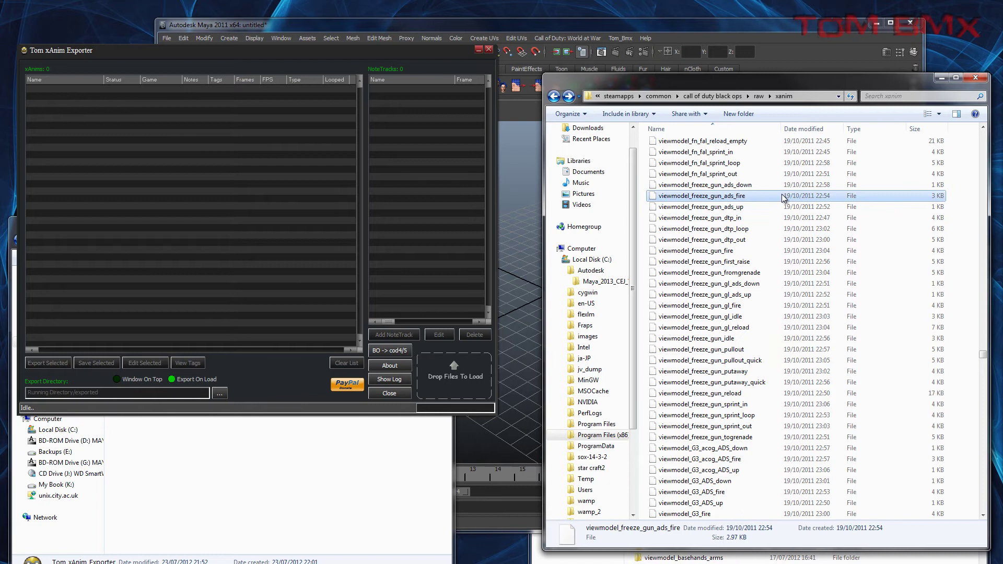
{"action": "left_click", "coordinate": [184, 385]}
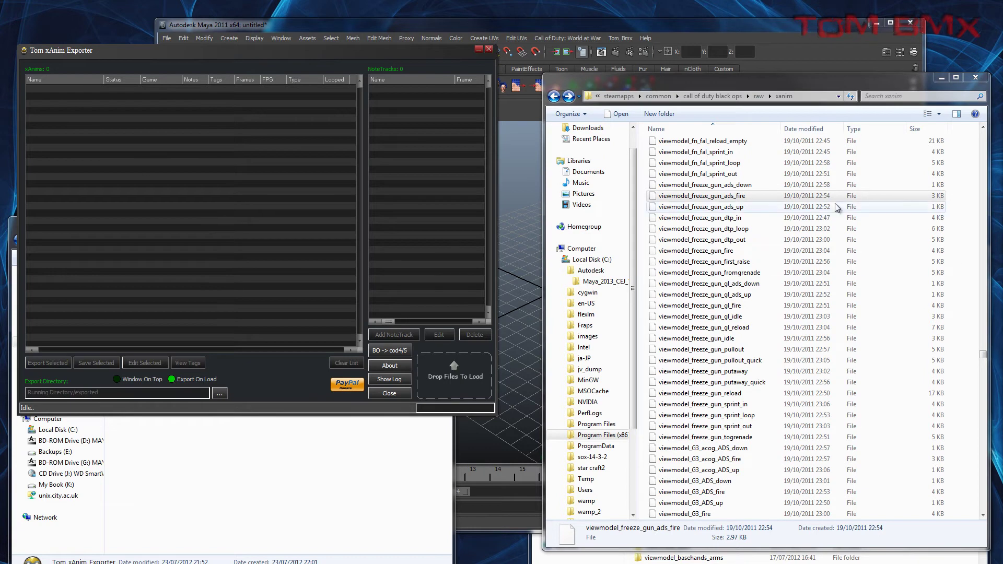
{"action": "left_click_drag", "start_coordinate": [951, 187], "coordinate": [810, 442]}
{"action": "left_click_drag", "start_coordinate": [695, 382], "coordinate": [441, 375]}
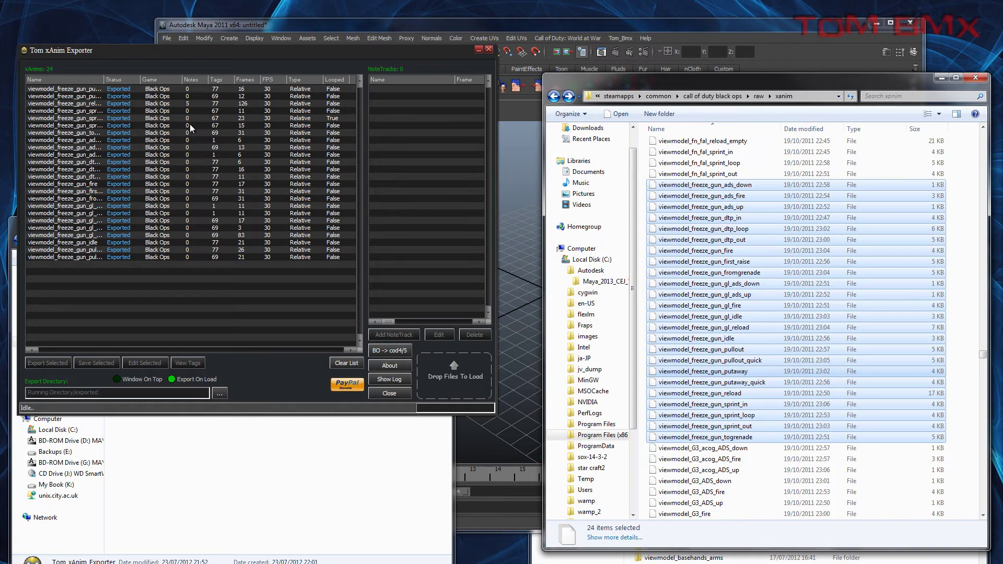
- Show viewmodel_freeze_gun_reload's five sndnt#fly_freeze notetracks and browse its 77 bone tags
{"action": "left_click", "coordinate": [190, 105]}
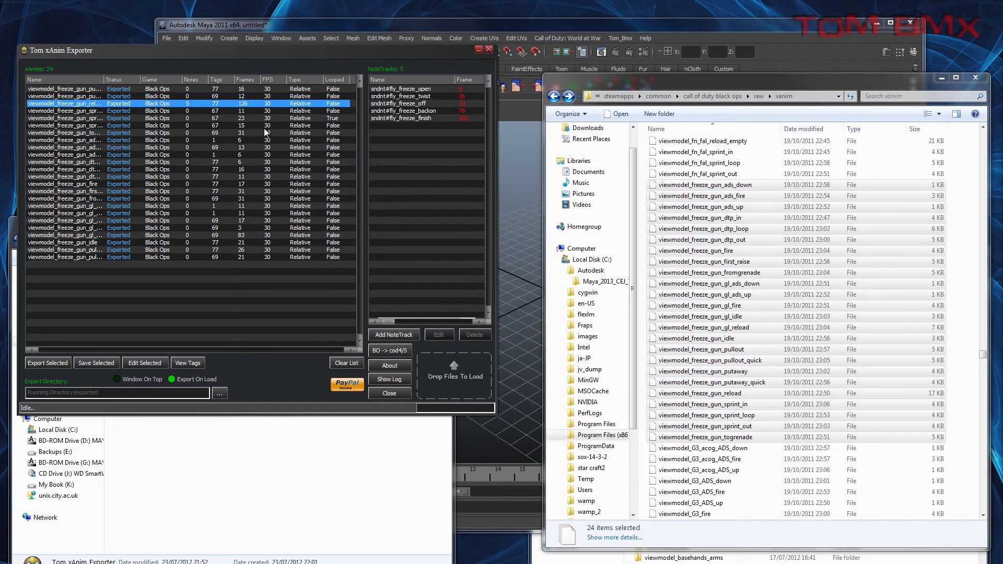
{"action": "left_click", "coordinate": [186, 365]}
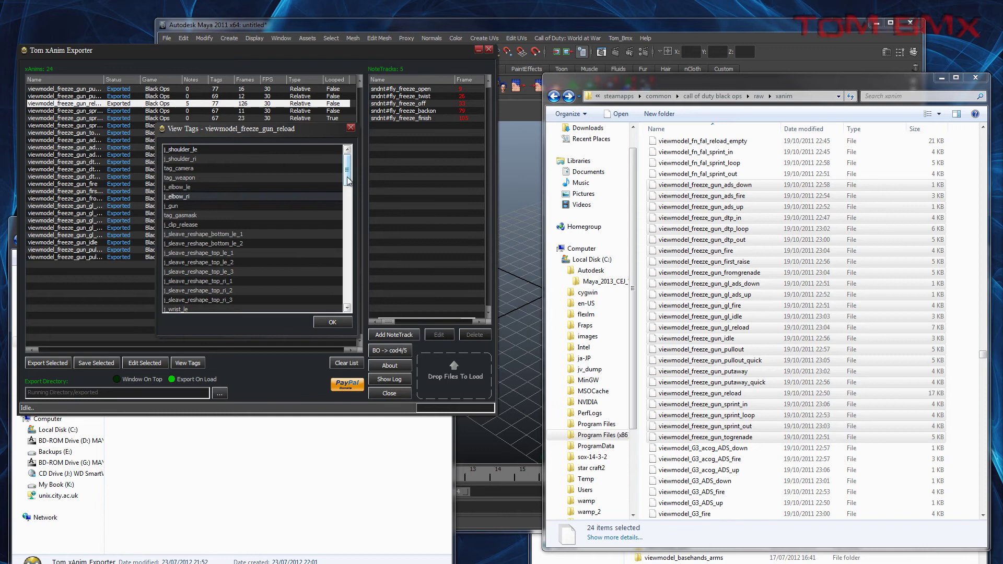
{"action": "left_click_drag", "start_coordinate": [347, 178], "coordinate": [346, 247]}
{"action": "scroll", "coordinate": [323, 293], "scroll_direction": "up", "scroll_amount": 12}
{"action": "left_click", "coordinate": [329, 324]}
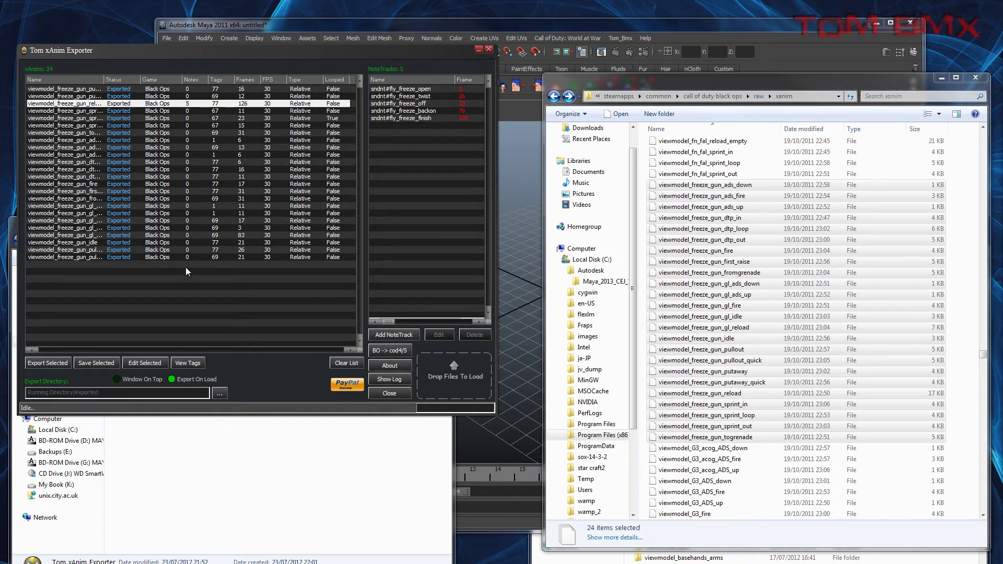
- Open the 'BO -> cod4/5' version changer and drop the 24 freeze gun files onto it
{"action": "left_click", "coordinate": [383, 350]}
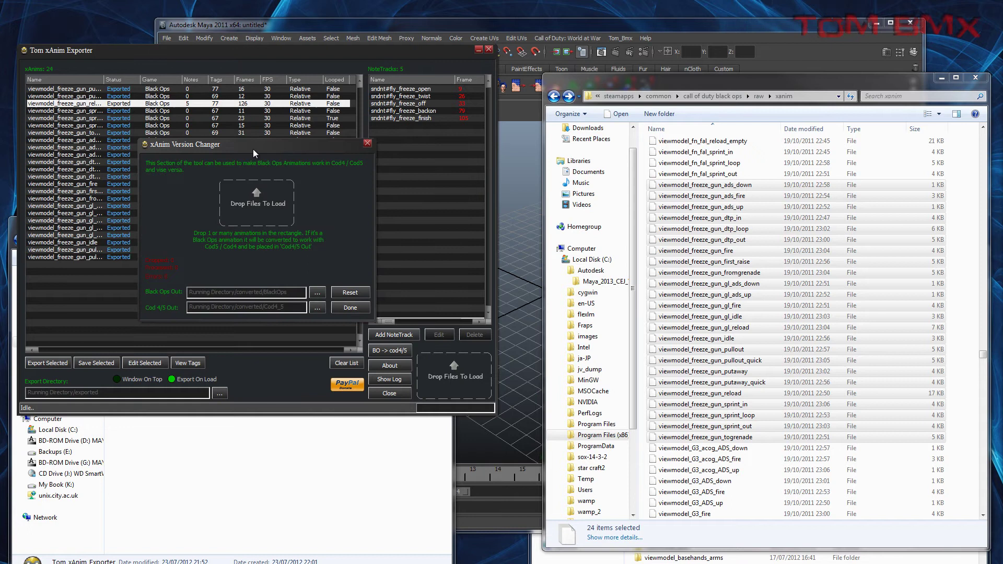
{"action": "left_click_drag", "start_coordinate": [253, 149], "coordinate": [269, 156]}
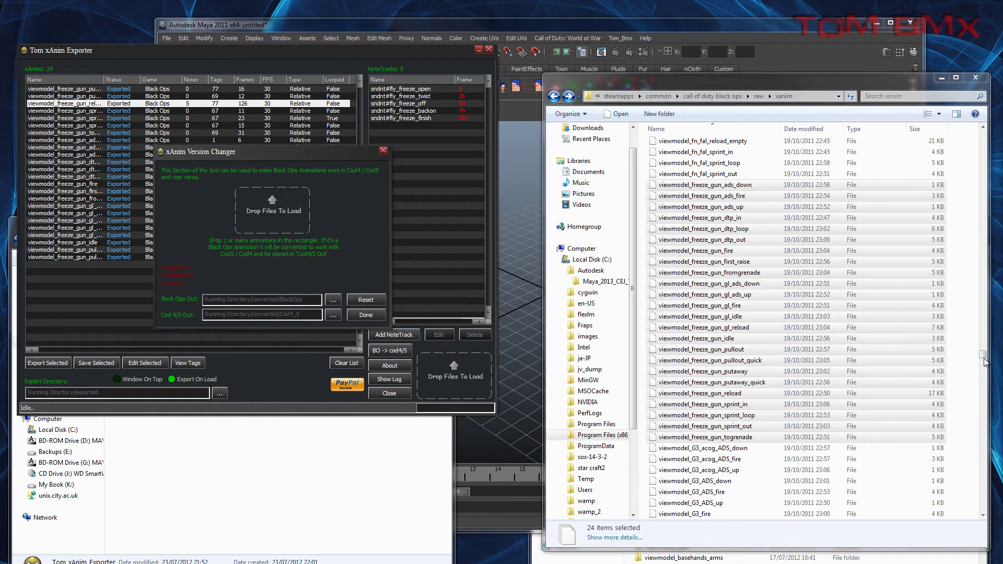
{"action": "left_click_drag", "start_coordinate": [883, 296], "coordinate": [270, 213]}
- Check the demo exported folder and the converted Cod4_5 folder for the freeze gun animations
{"action": "left_click", "coordinate": [256, 535]}
{"action": "double_click", "coordinate": [157, 317]}
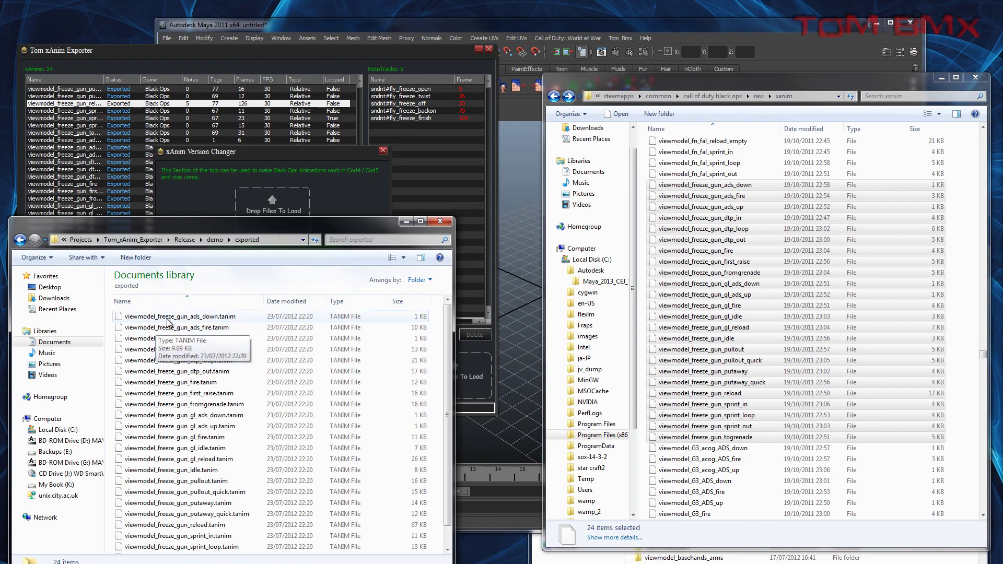
{"action": "left_click", "coordinate": [214, 239]}
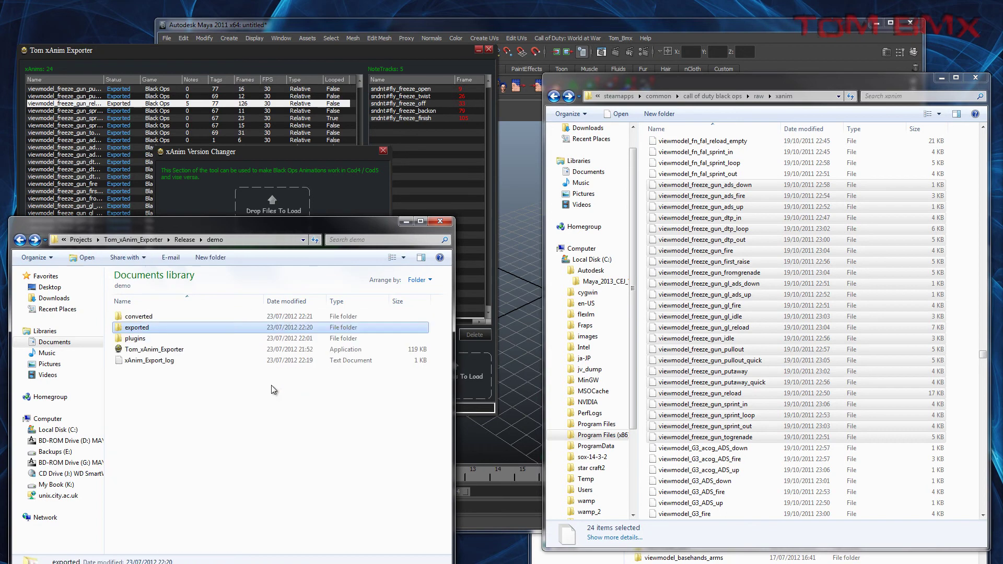
{"action": "double_click", "coordinate": [151, 317]}
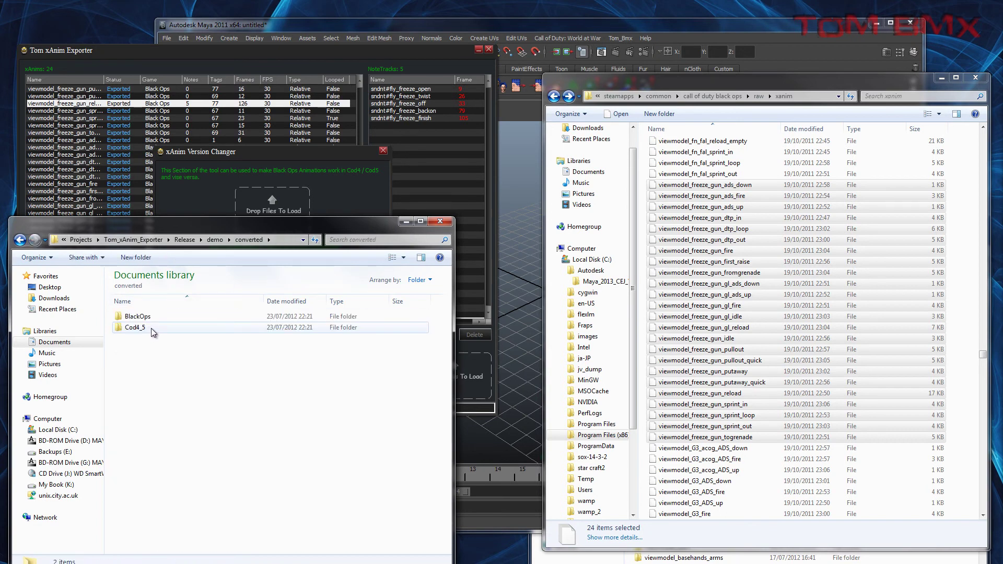
{"action": "double_click", "coordinate": [151, 328]}
{"action": "left_click_drag", "start_coordinate": [430, 313], "coordinate": [204, 554]}
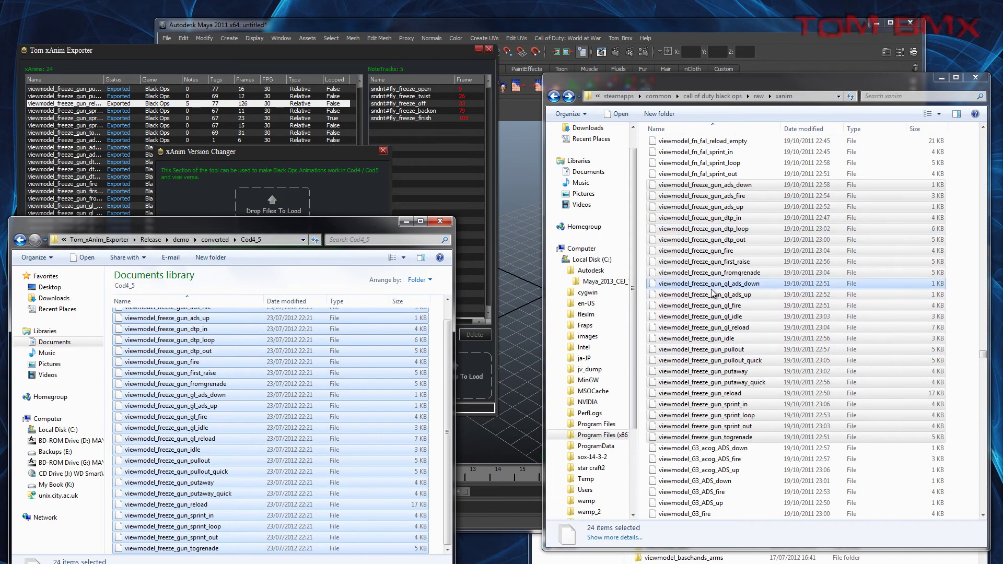
{"action": "left_click", "coordinate": [440, 337]}
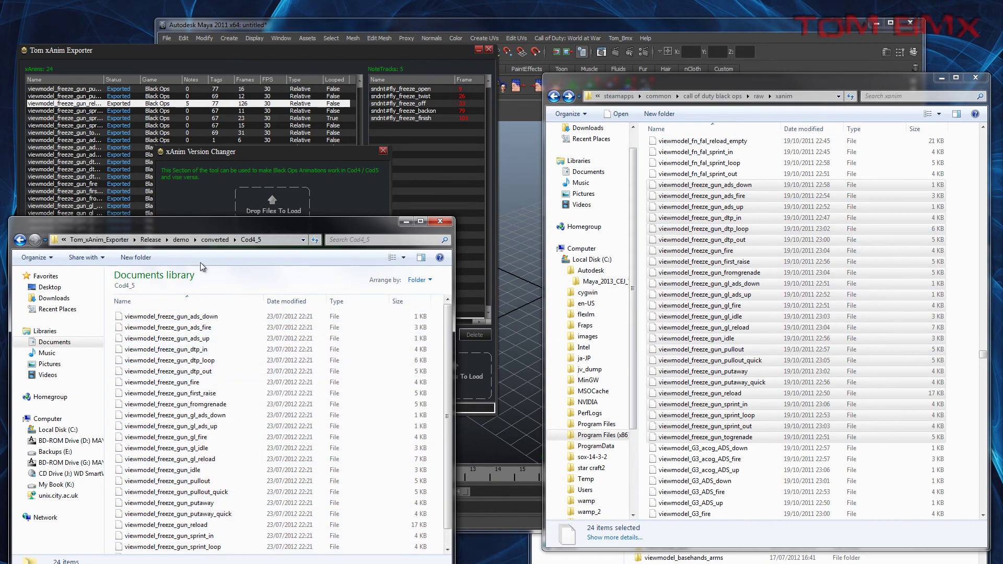
- Check the empty BlackOps output folder and close the xAnim Version Changer with Done
{"action": "left_click", "coordinate": [225, 190]}
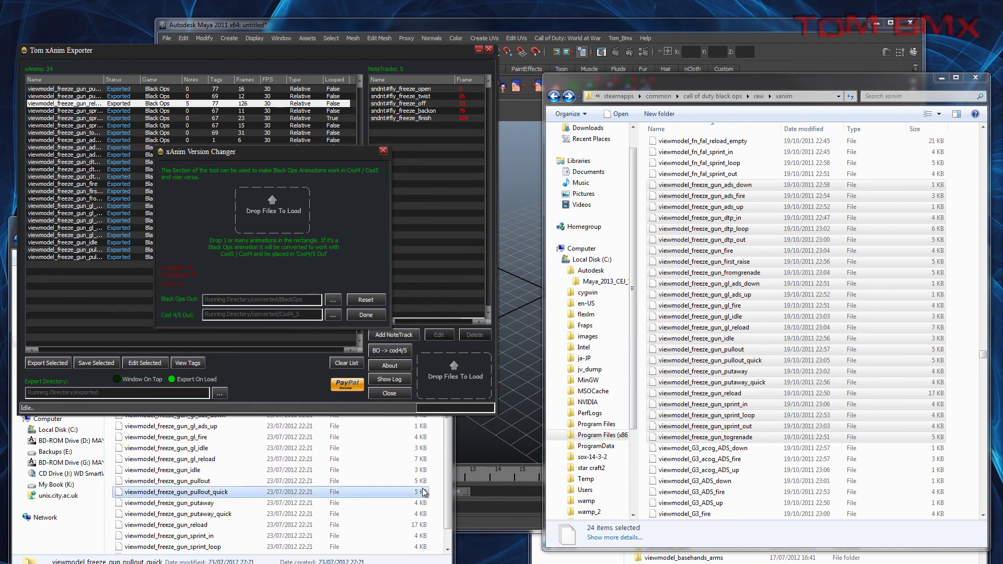
{"action": "left_click", "coordinate": [209, 492]}
{"action": "key", "text": "BackSpace"}
{"action": "double_click", "coordinate": [160, 316]}
{"action": "left_click", "coordinate": [187, 192]}
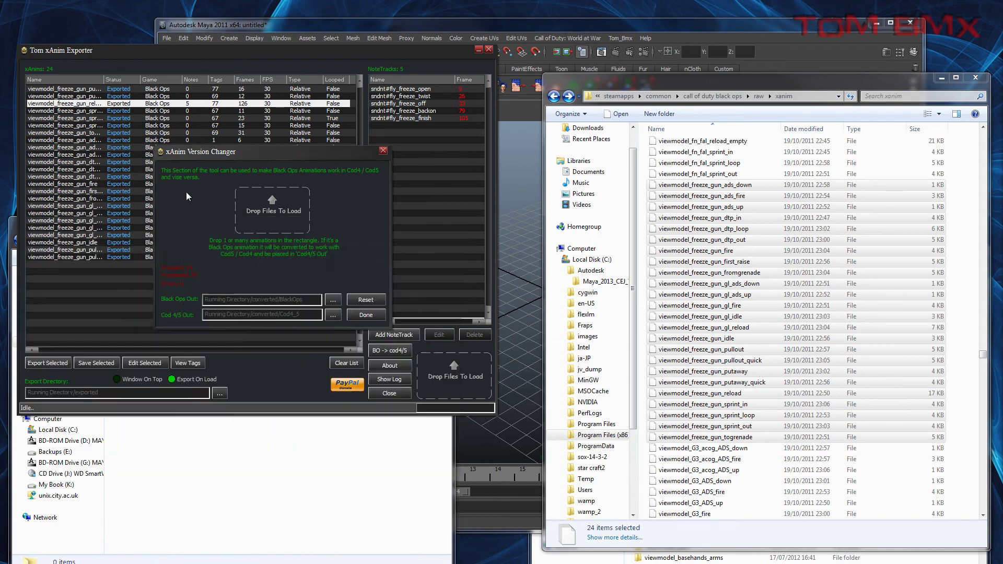
{"action": "left_click", "coordinate": [366, 315]}
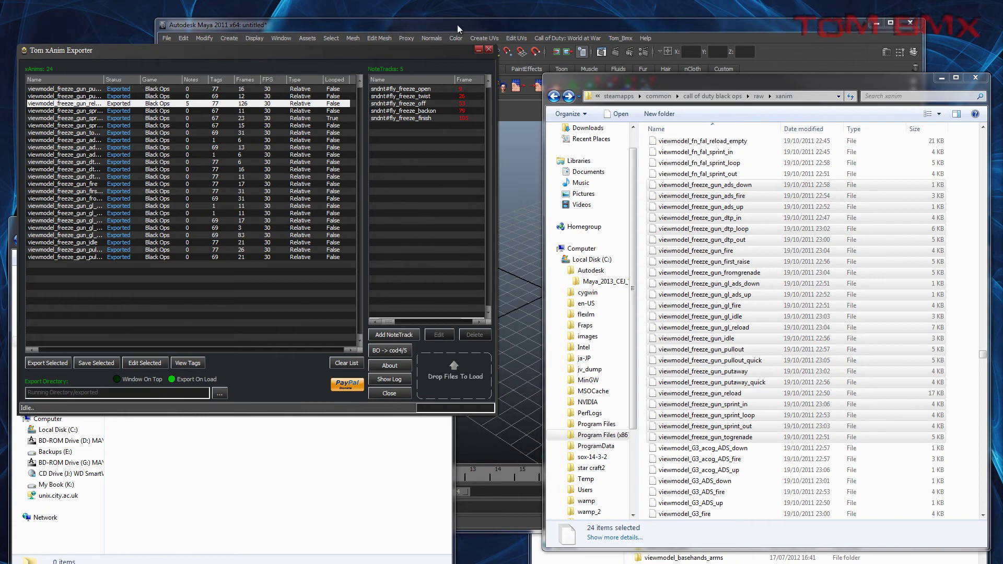
- Load Tom_xAnim_2011_64.mll from Documents\maya\Maya8_Plugins in the Plug-in Manager and review its info
{"action": "left_click_drag", "start_coordinate": [456, 24], "coordinate": [452, 21]}
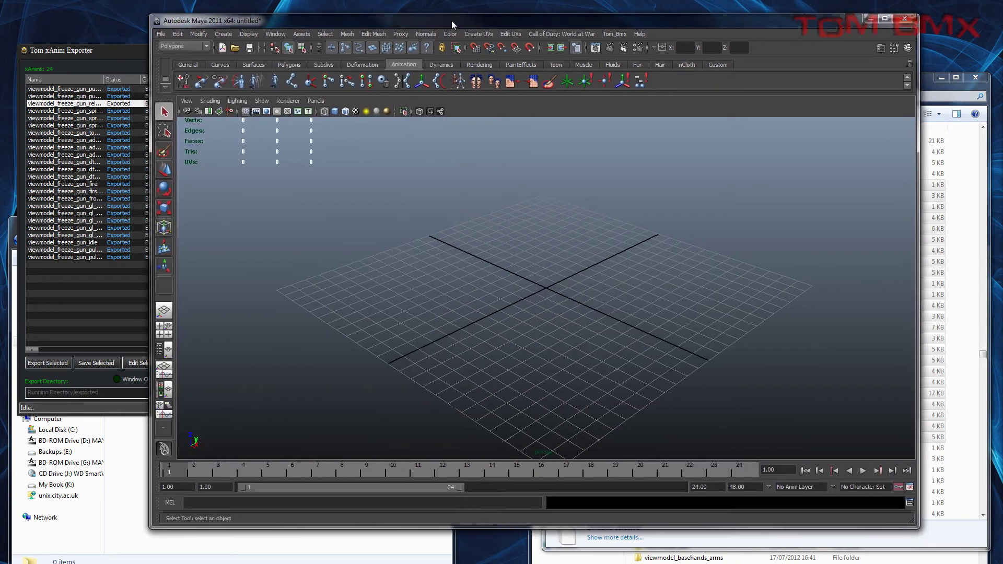
{"action": "left_click", "coordinate": [271, 32]}
{"action": "mouse_move", "coordinate": [322, 91]}
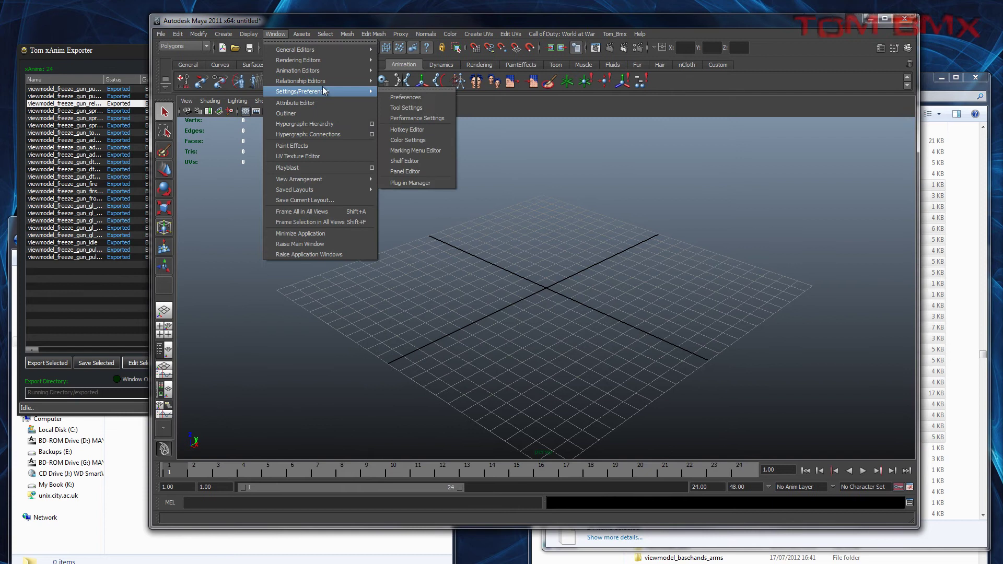
{"action": "left_click", "coordinate": [413, 184]}
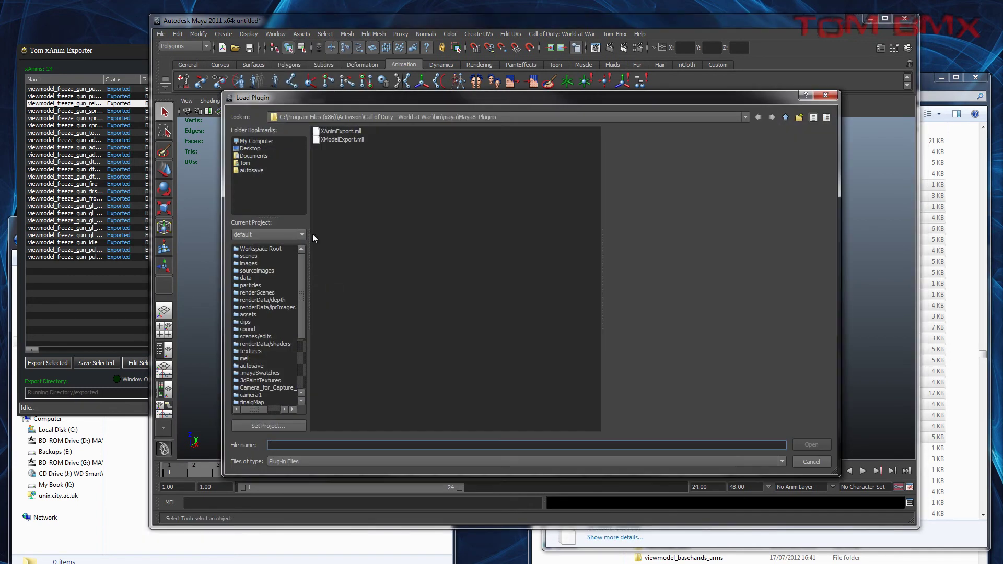
{"action": "left_click", "coordinate": [244, 155]}
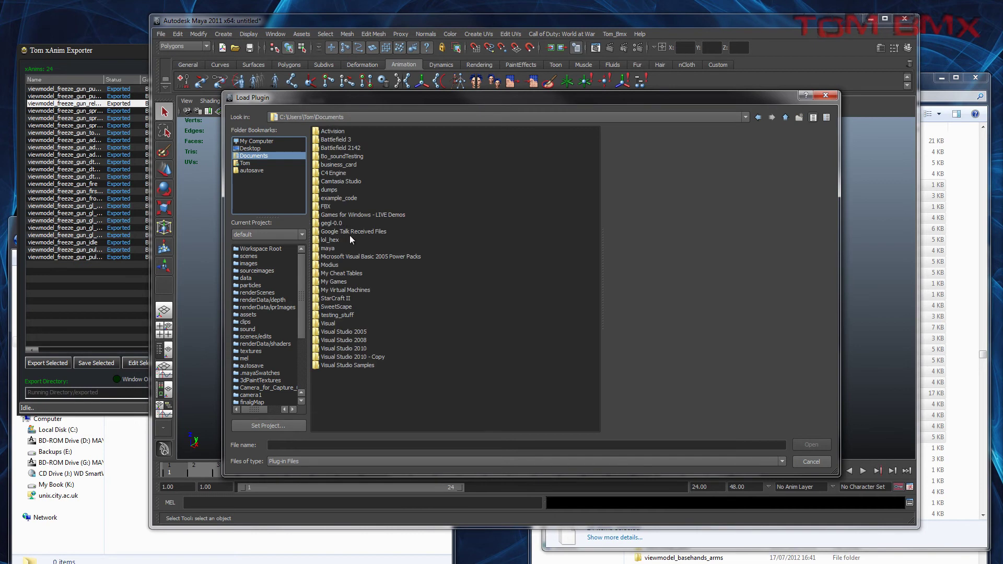
{"action": "double_click", "coordinate": [330, 250]}
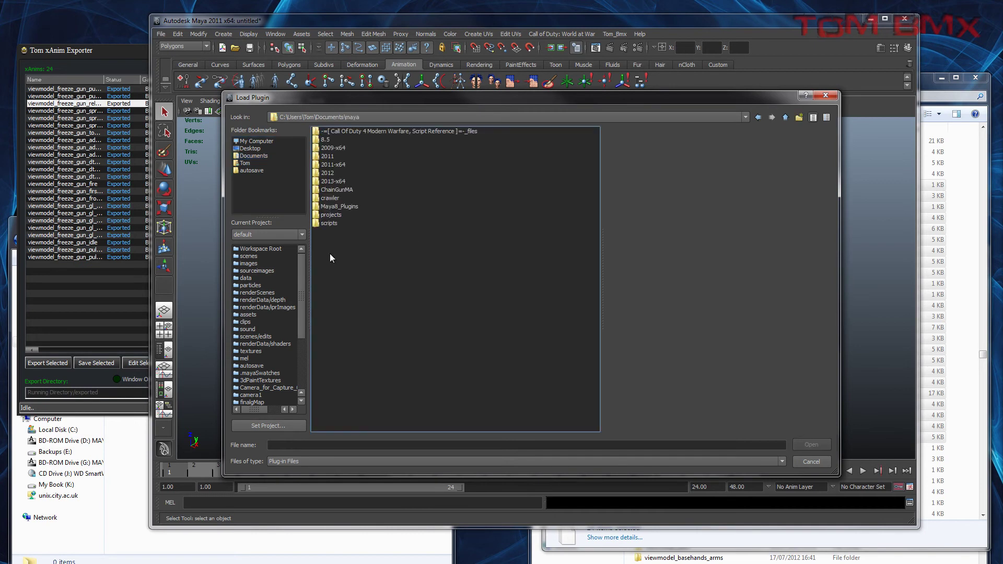
{"action": "double_click", "coordinate": [337, 208]}
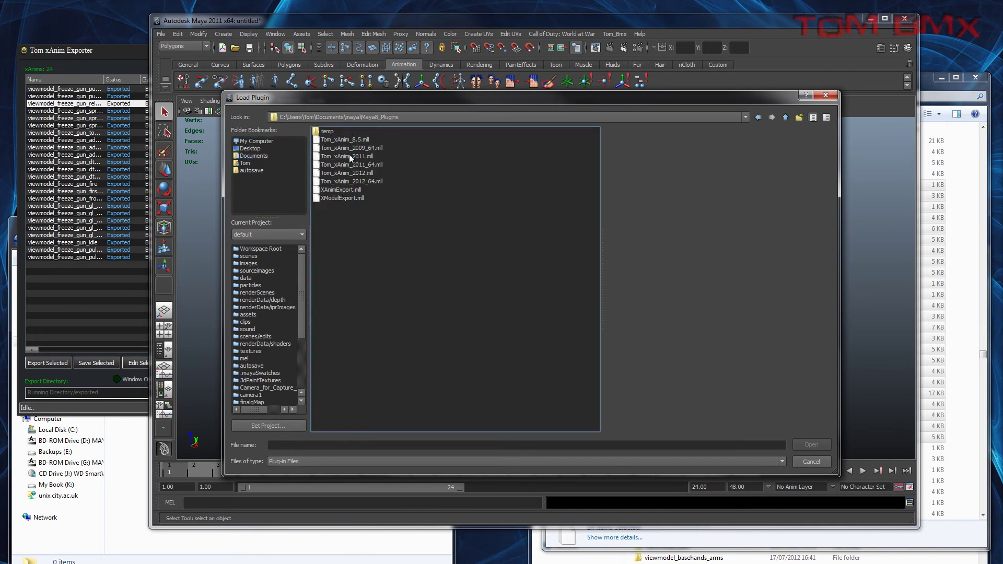
{"action": "left_click", "coordinate": [346, 165]}
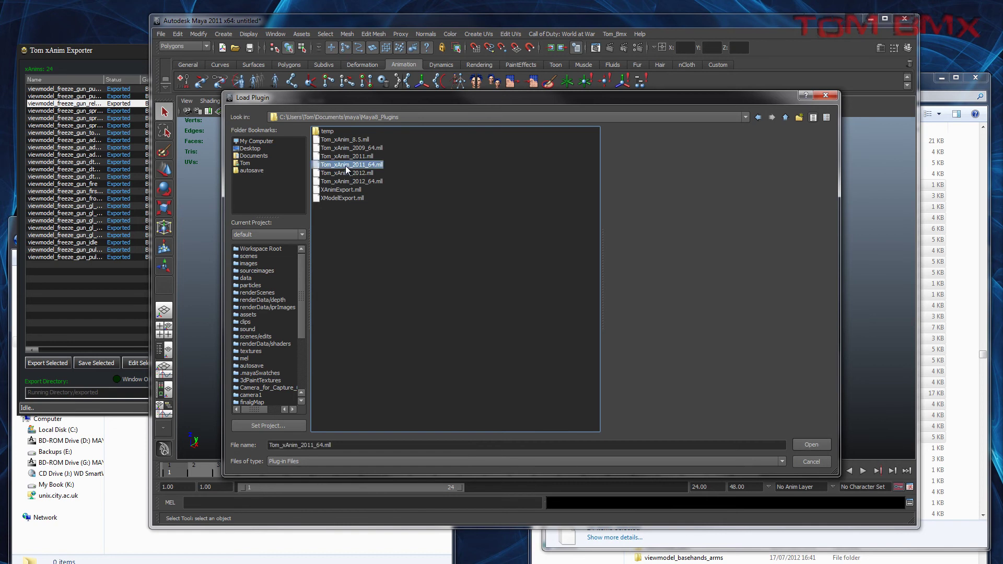
{"action": "double_click", "coordinate": [346, 166]}
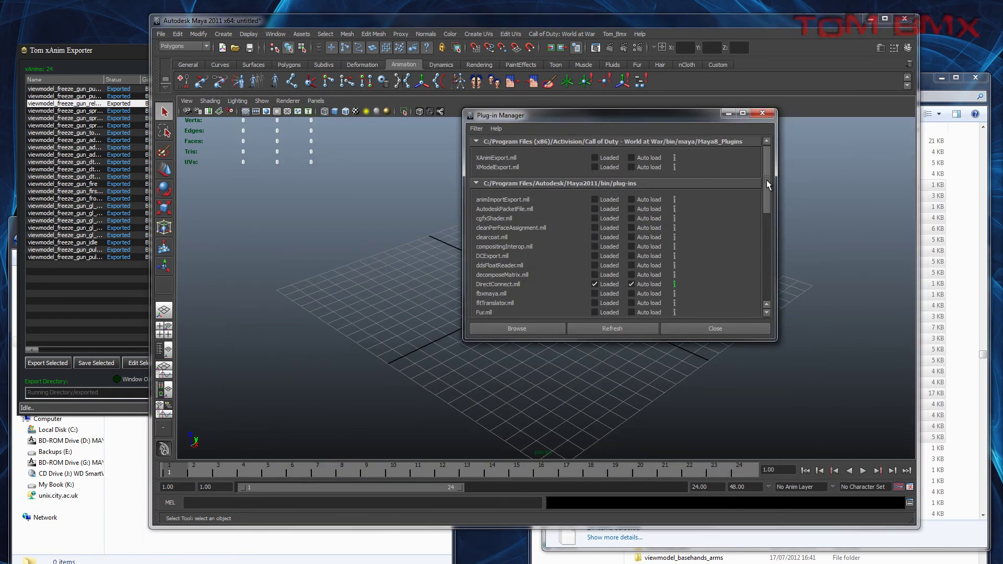
{"action": "left_click_drag", "start_coordinate": [767, 180], "coordinate": [759, 280]}
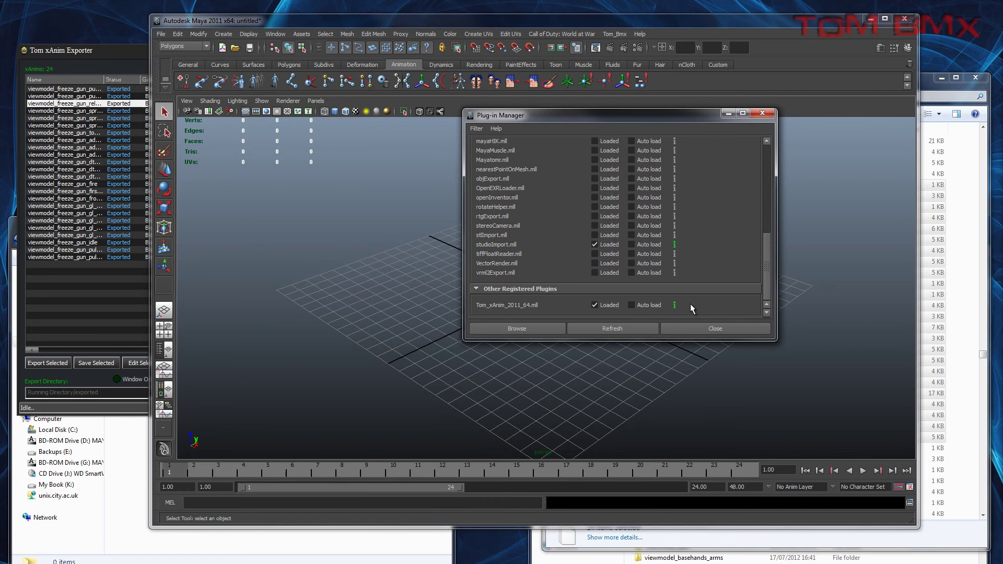
{"action": "left_click", "coordinate": [675, 304]}
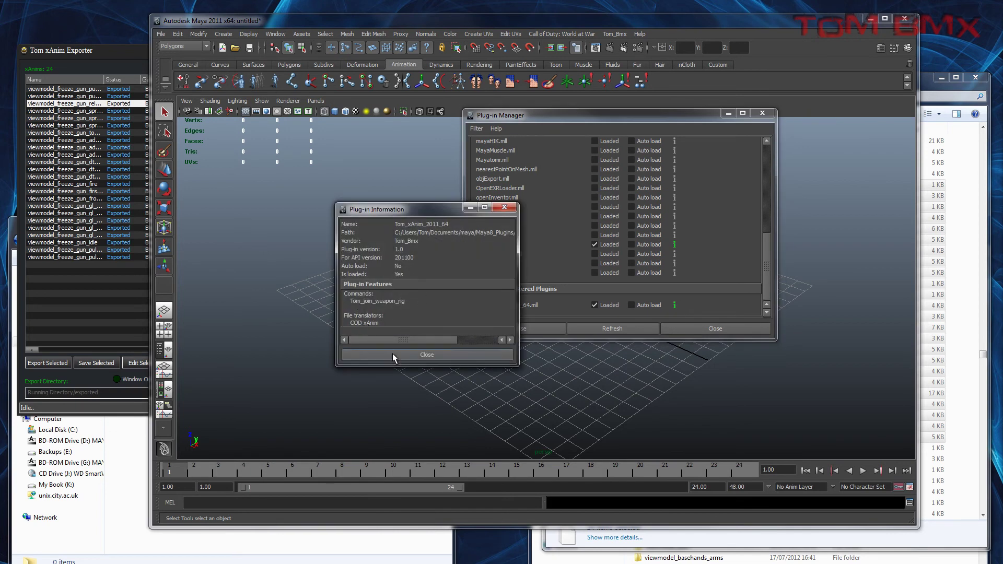
{"action": "left_click", "coordinate": [425, 358]}
- Import the viewmodel_usa_hazmat_arms Maya binary into the scene and frame it in view
{"action": "left_click", "coordinate": [683, 334]}
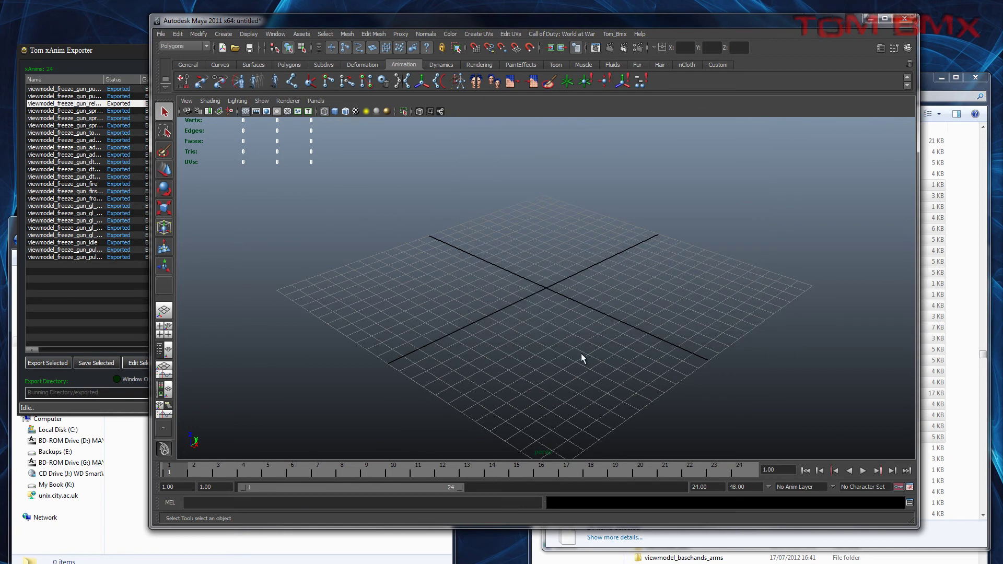
{"action": "key", "text": "alt+Tab"}
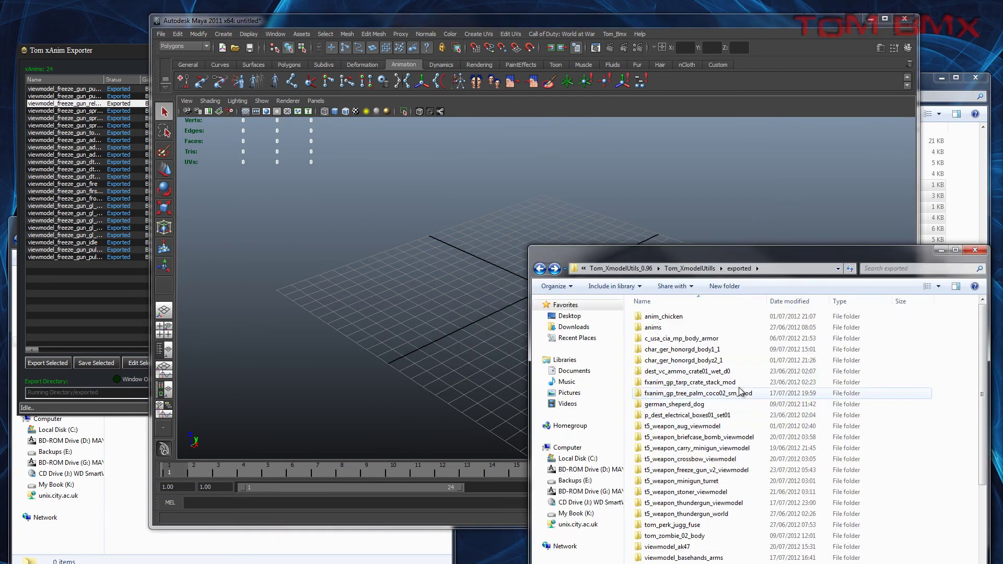
{"action": "left_click", "coordinate": [736, 449]}
{"action": "scroll", "coordinate": [738, 464], "scroll_direction": "down", "scroll_amount": 1}
{"action": "scroll", "coordinate": [738, 463], "scroll_direction": "down", "scroll_amount": 3}
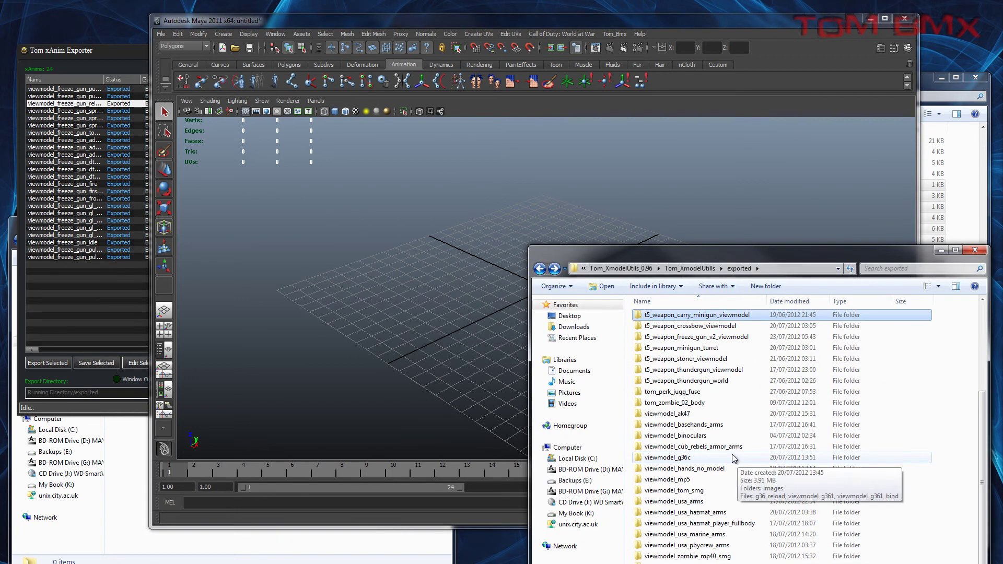
{"action": "double_click", "coordinate": [687, 513]}
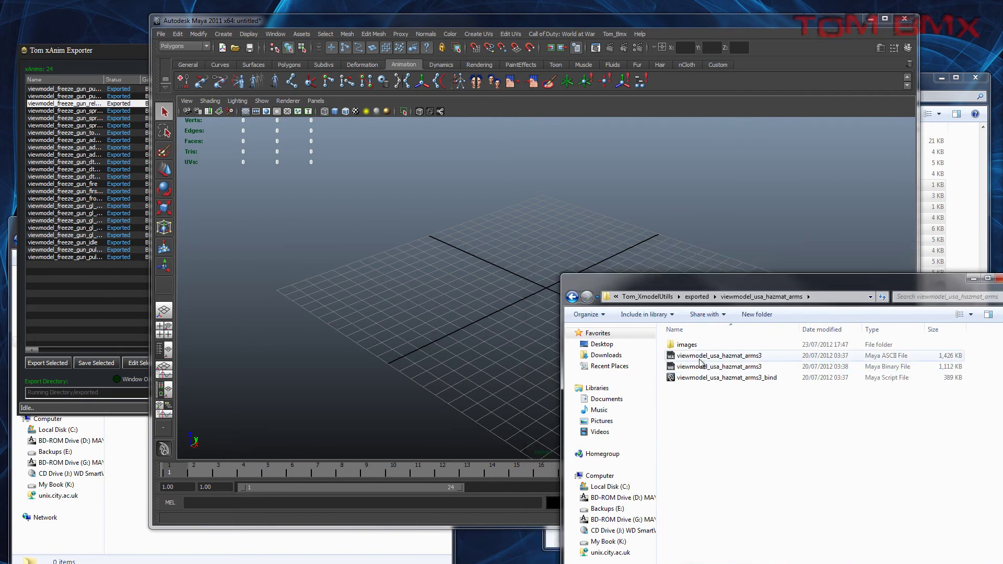
{"action": "left_click_drag", "start_coordinate": [732, 366], "coordinate": [433, 296]}
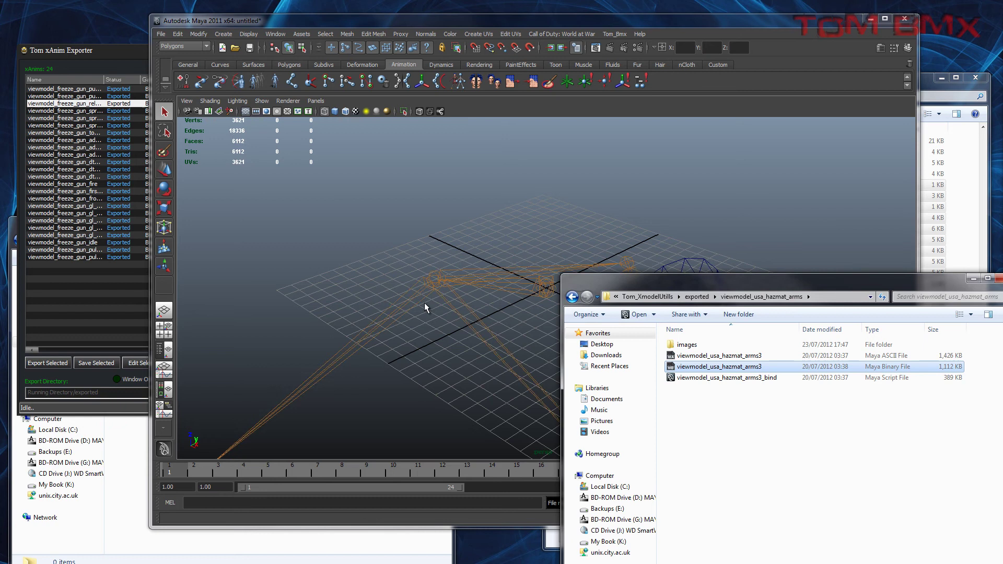
{"action": "key", "text": "f"}
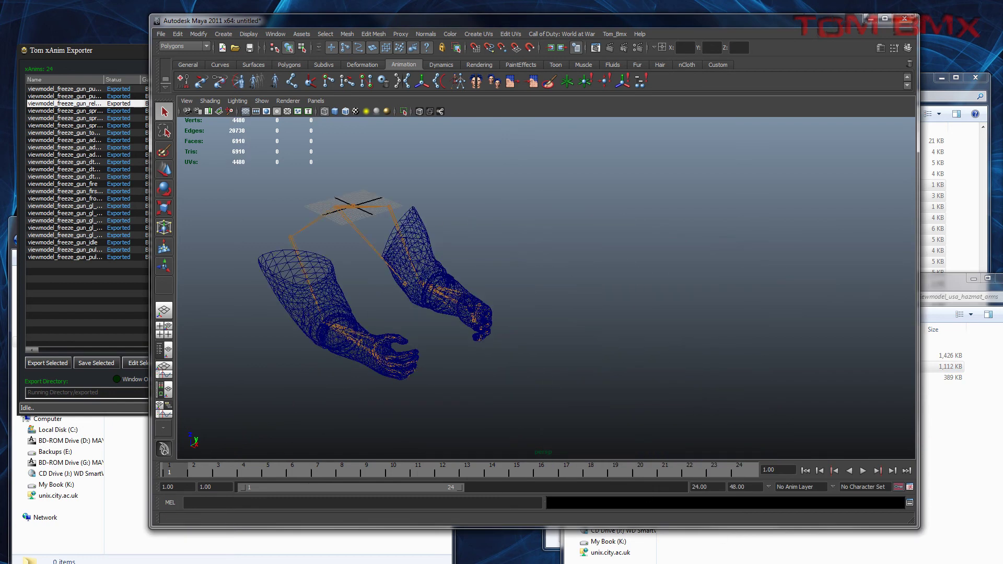
- Import the t5_weapon_freeze_gun_v2_viewmodel Maya file into the scene
{"action": "key", "text": "alt+Tab"}
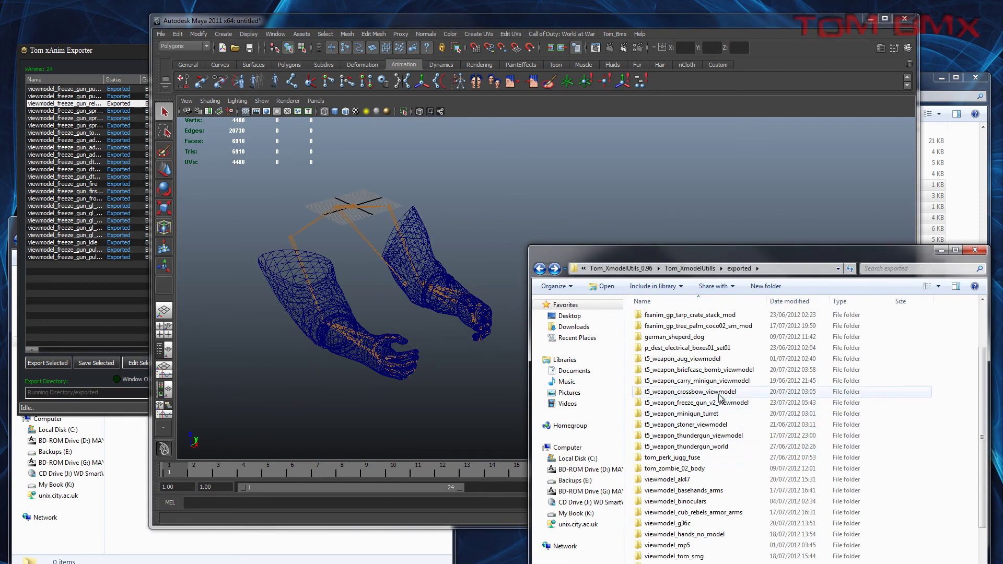
{"action": "scroll", "coordinate": [723, 425], "scroll_direction": "up", "scroll_amount": 2}
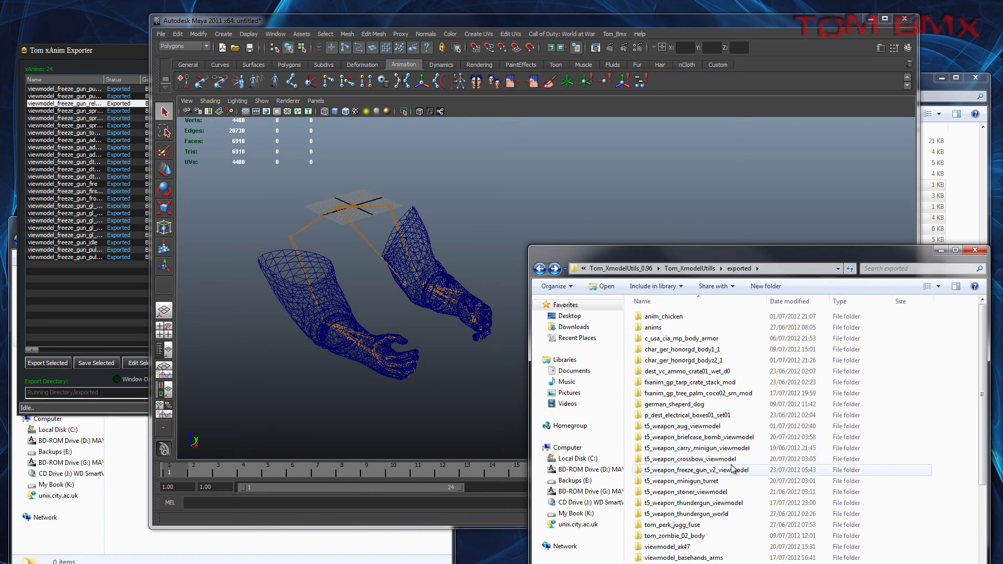
{"action": "scroll", "coordinate": [714, 436], "scroll_direction": "down", "scroll_amount": 1}
{"action": "double_click", "coordinate": [714, 436]}
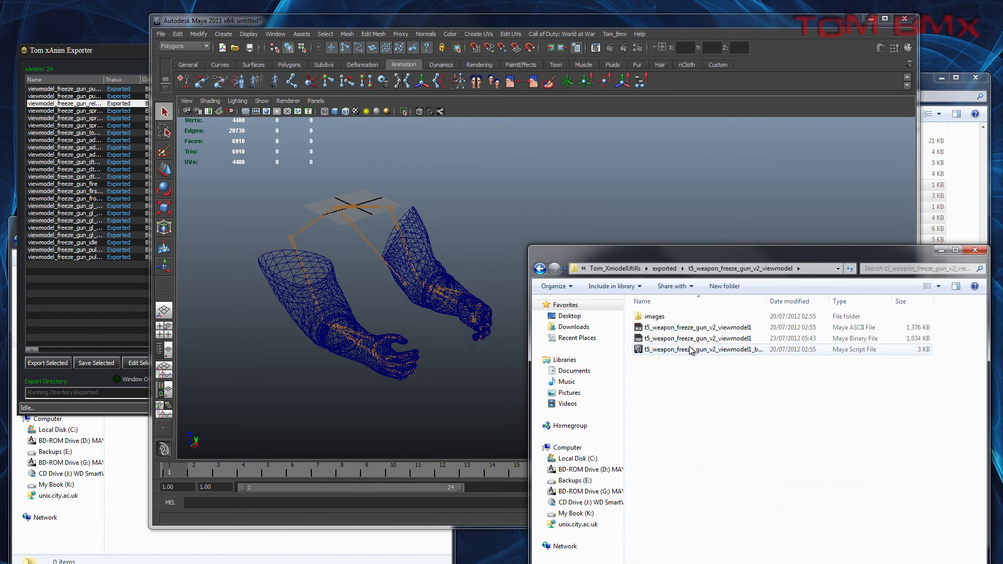
{"action": "left_click_drag", "start_coordinate": [695, 338], "coordinate": [340, 298]}
- Slide j_gun along X, run Tom_Bmx attach weapon rig, and reposition tag_torso
{"action": "left_click", "coordinate": [320, 286]}
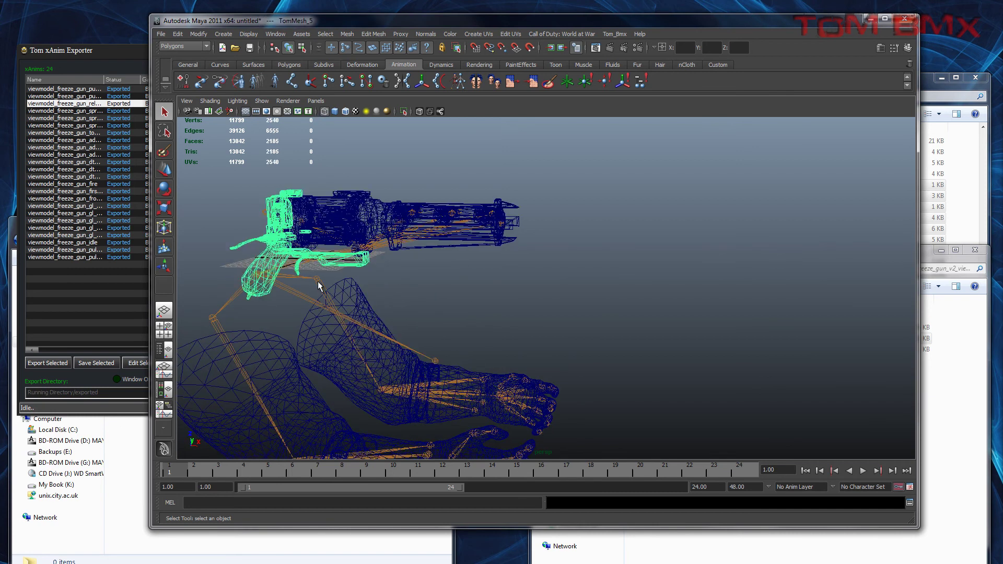
{"action": "left_click", "coordinate": [380, 248]}
{"action": "key", "text": "w"}
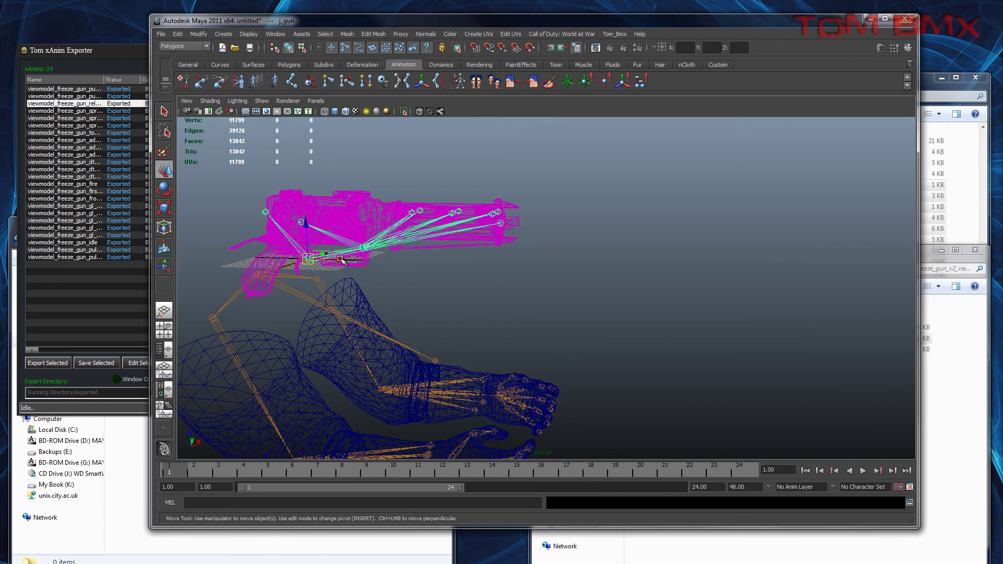
{"action": "left_click_drag", "start_coordinate": [342, 260], "coordinate": [561, 260]}
{"action": "left_click", "coordinate": [614, 34]}
{"action": "left_click", "coordinate": [621, 50]}
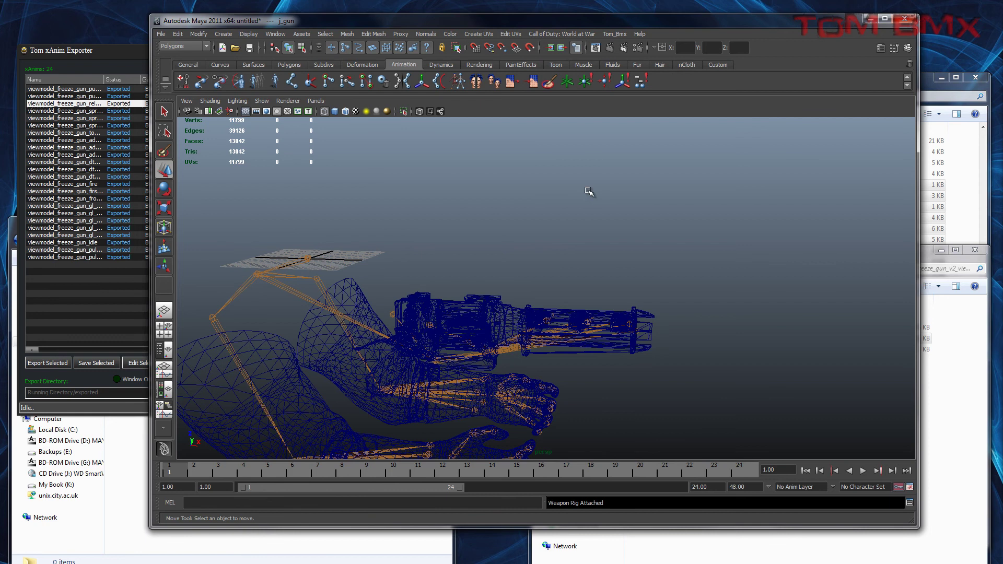
{"action": "left_click", "coordinate": [281, 278]}
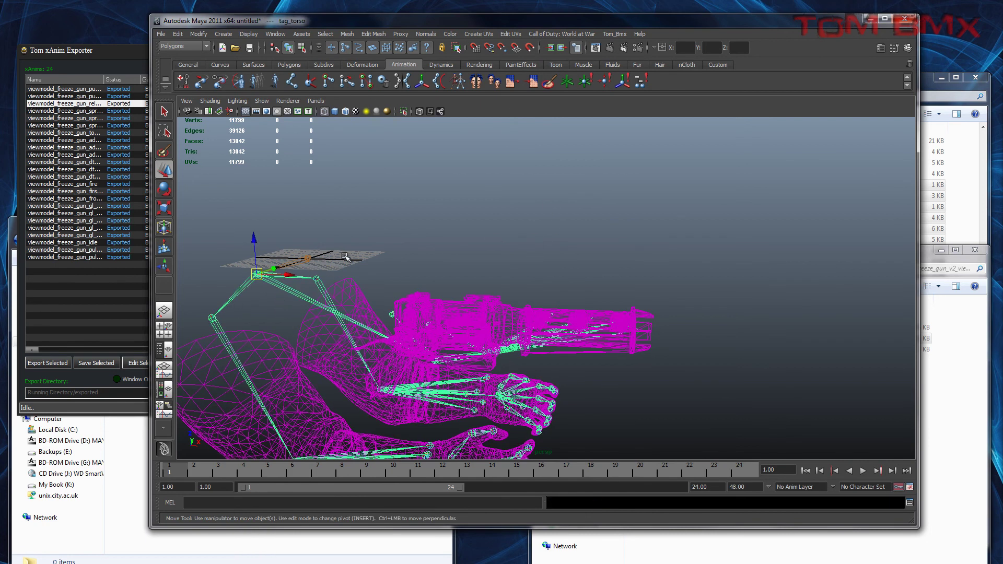
{"action": "left_click_drag", "start_coordinate": [345, 256], "coordinate": [424, 332]}
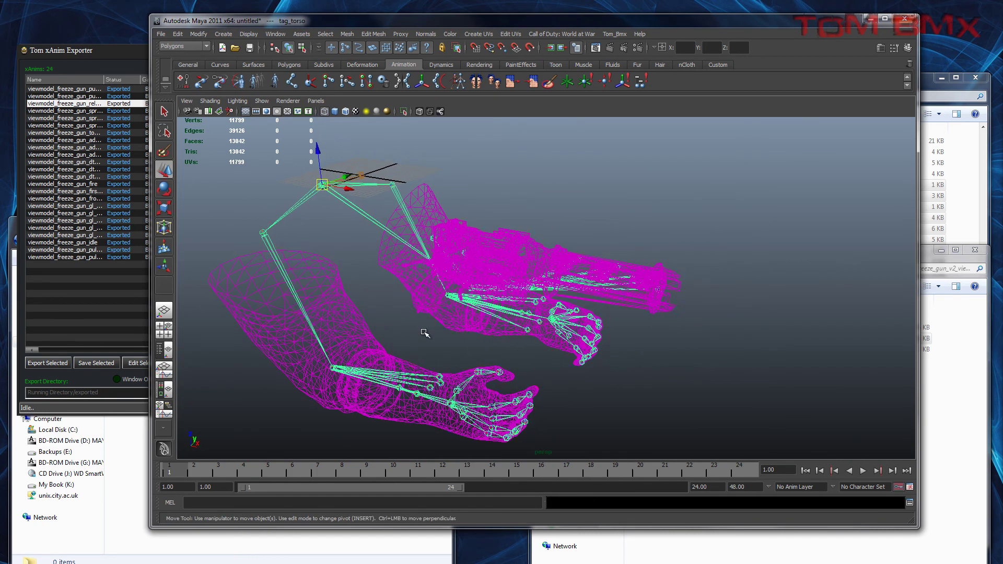
{"action": "left_click", "coordinate": [421, 329]}
- Switch to textured shading and set import options to COD xAnim with Weapon Animation ticked
{"action": "key", "text": "6"}
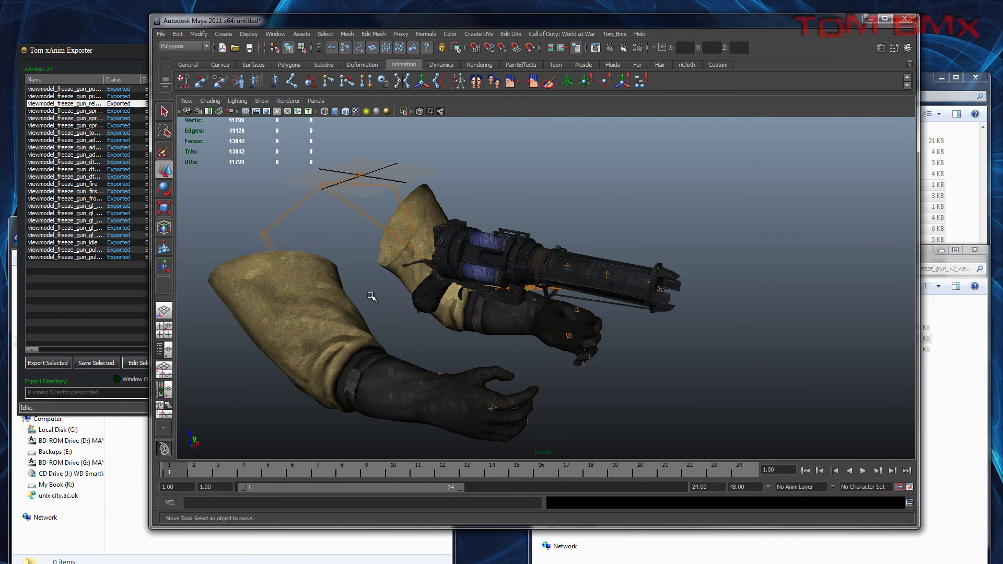
{"action": "left_click", "coordinate": [163, 34]}
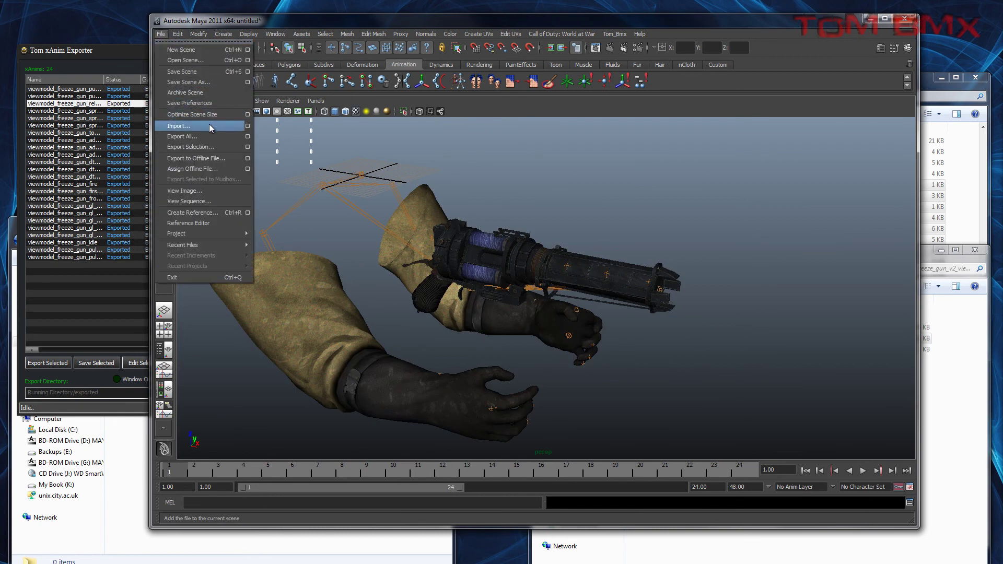
{"action": "left_click", "coordinate": [249, 125]}
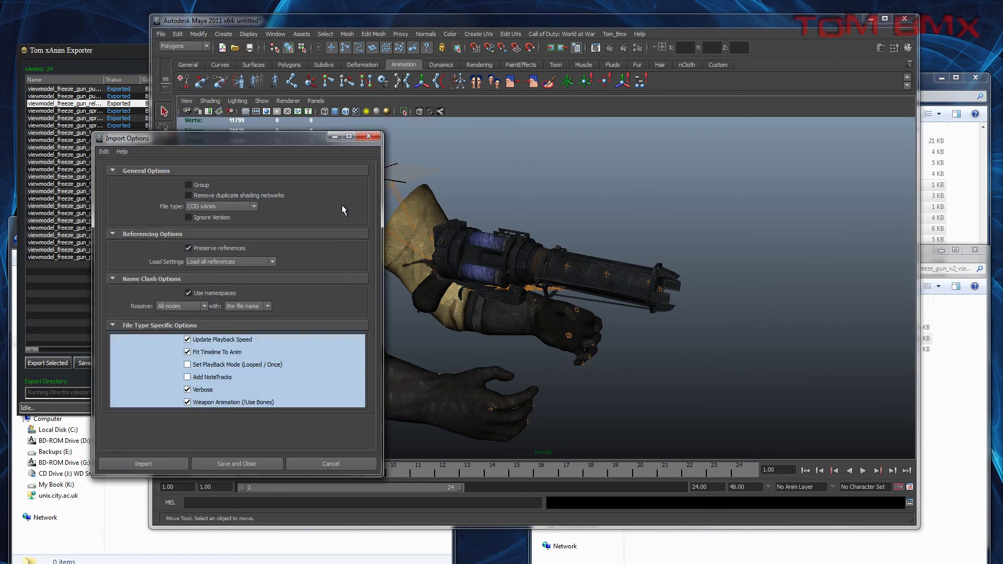
{"action": "left_click", "coordinate": [234, 204]}
{"action": "left_click", "coordinate": [236, 205]}
{"action": "left_click", "coordinate": [212, 403]}
- Import viewmodel_freeze_gun_reload.tanim from the scenes folder onto the rig
{"action": "left_click", "coordinate": [154, 468]}
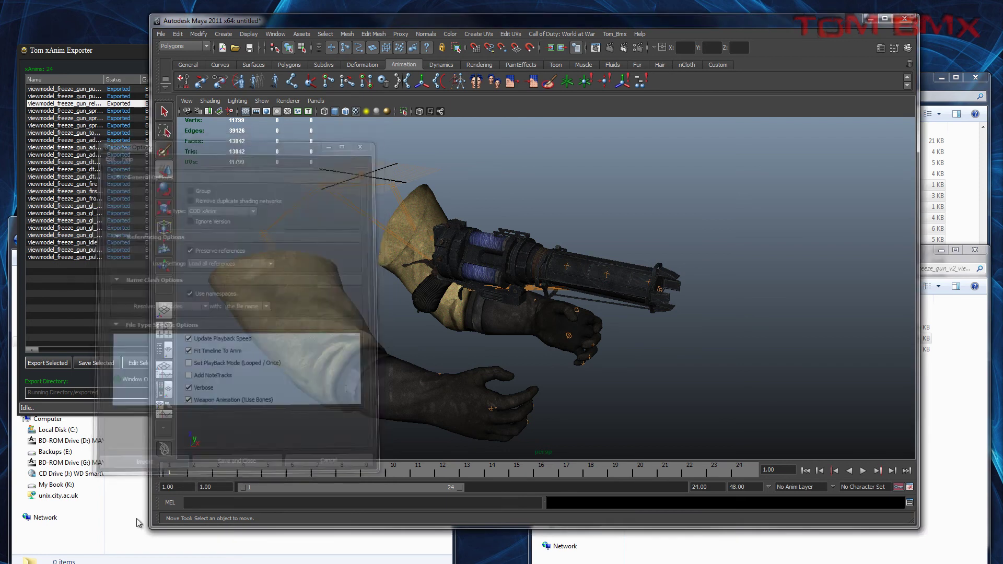
{"action": "double_click", "coordinate": [324, 315]}
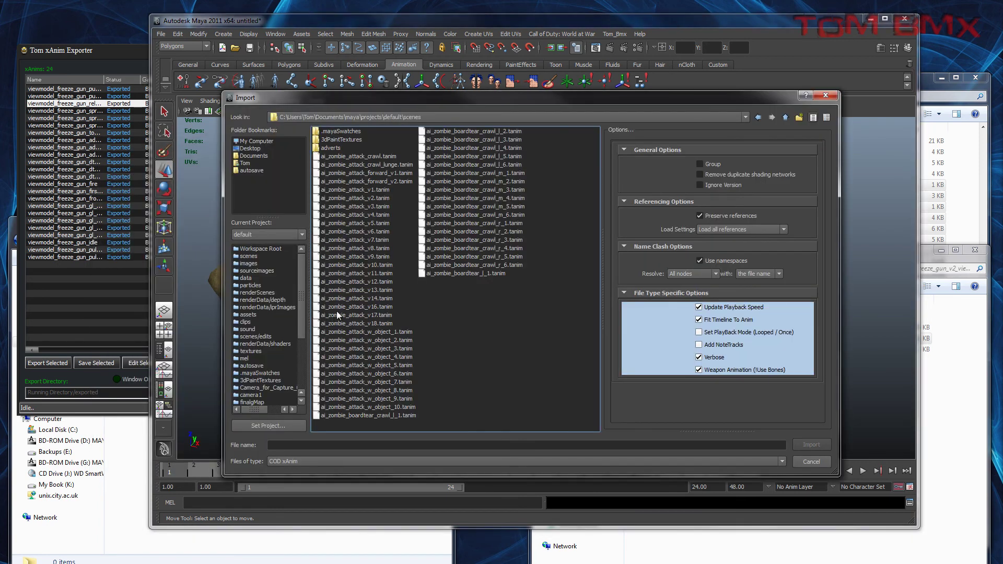
{"action": "left_click_drag", "start_coordinate": [326, 429], "coordinate": [477, 424]}
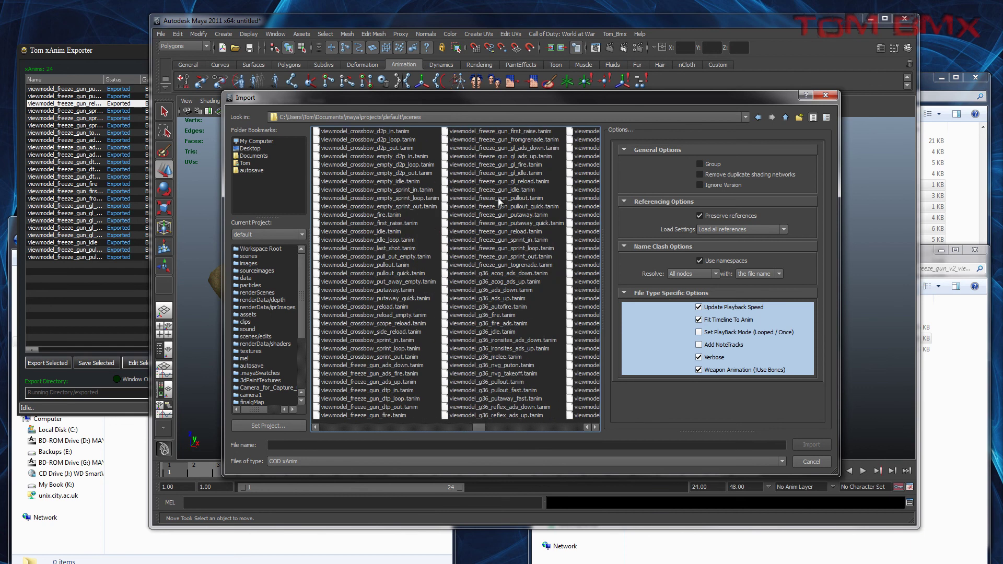
{"action": "double_click", "coordinate": [490, 232]}
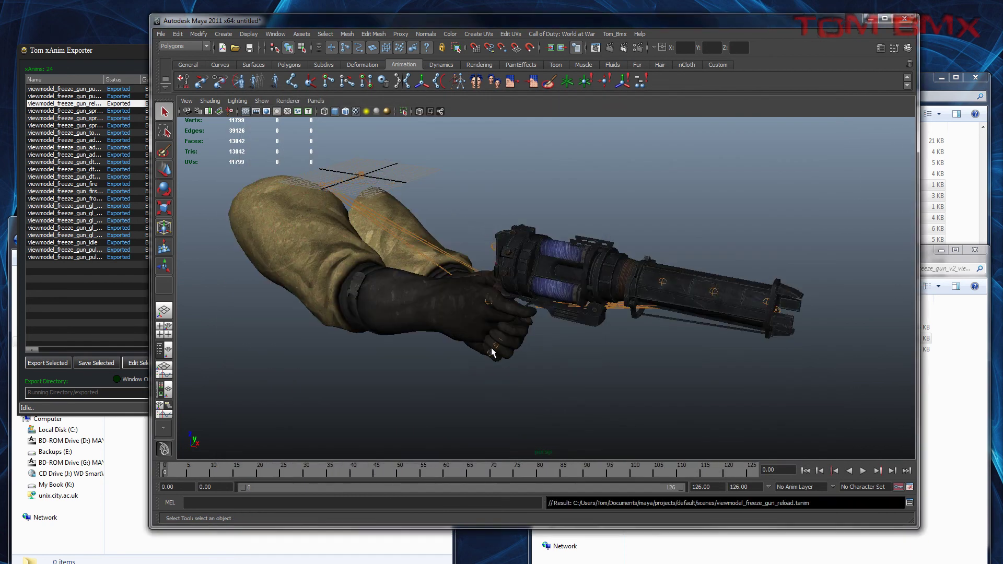
- Play the 126-frame reload animation, watch the gun tilt and canister swap, then stop it
{"action": "left_click", "coordinate": [863, 471]}
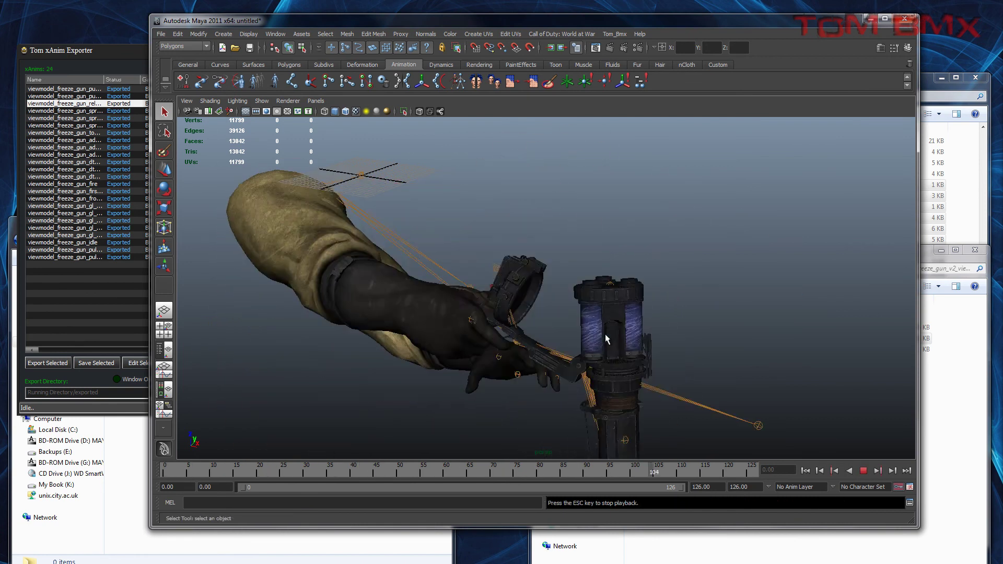
{"action": "left_click", "coordinate": [863, 471]}
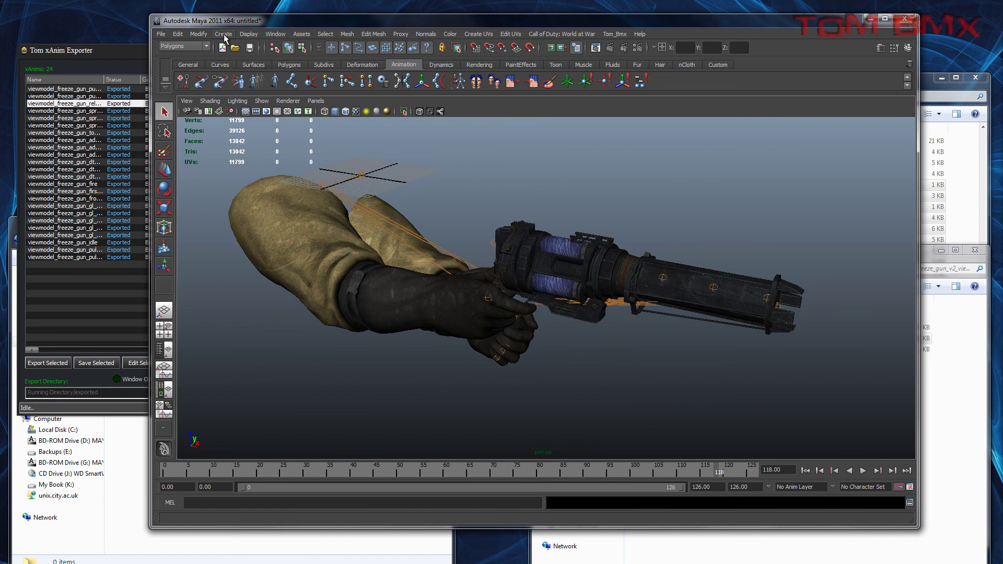
{"action": "left_click", "coordinate": [276, 34]}
- Open the Graph Editor and select the entire Joints hierarchy
{"action": "mouse_move", "coordinate": [292, 70]}
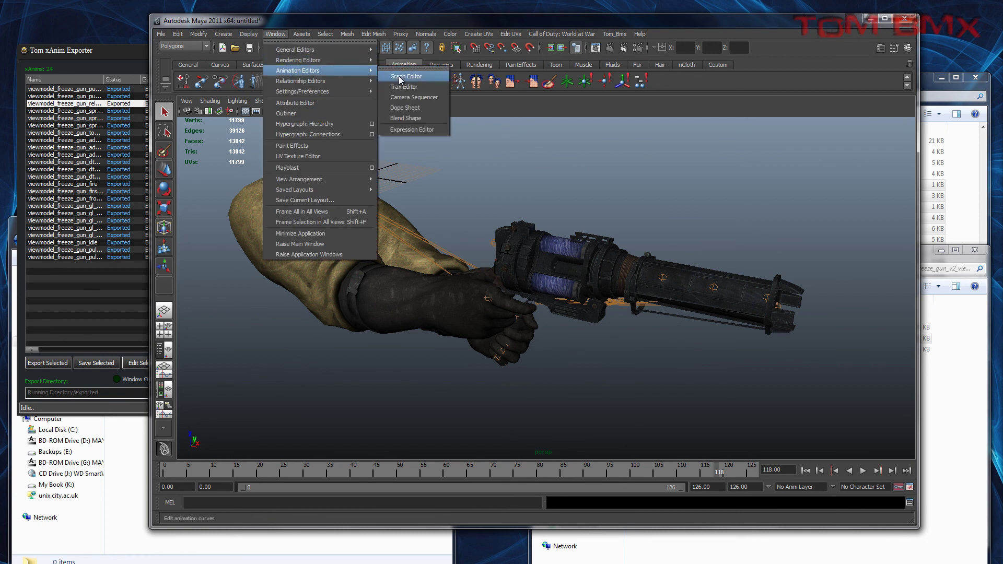
{"action": "left_click", "coordinate": [455, 166]}
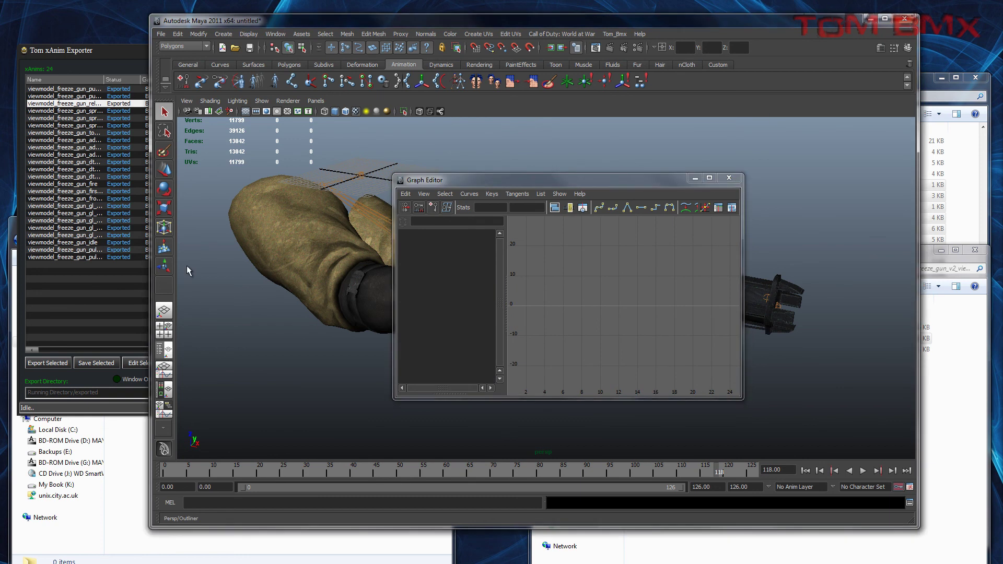
{"action": "left_click", "coordinate": [226, 182]}
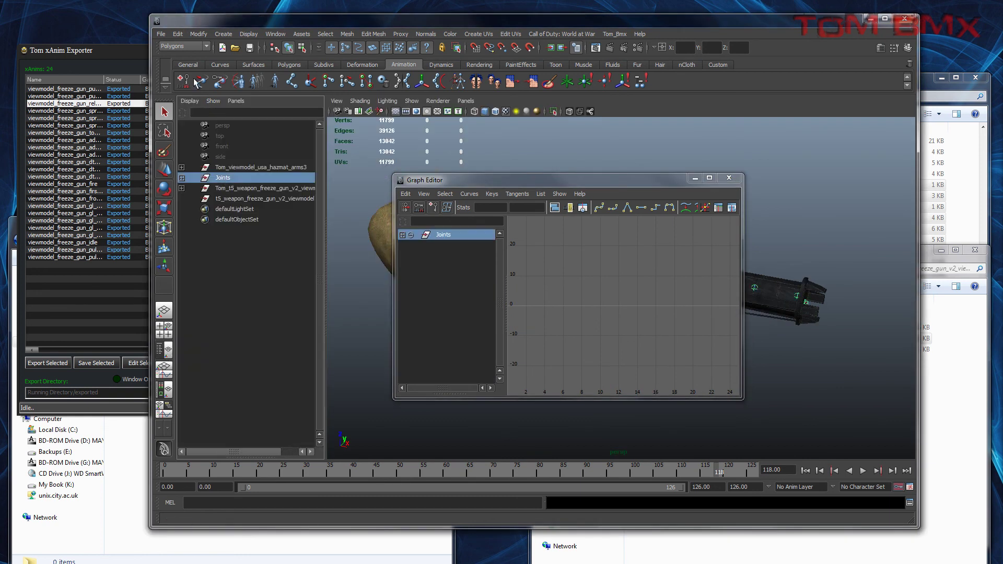
{"action": "left_click", "coordinate": [177, 34]}
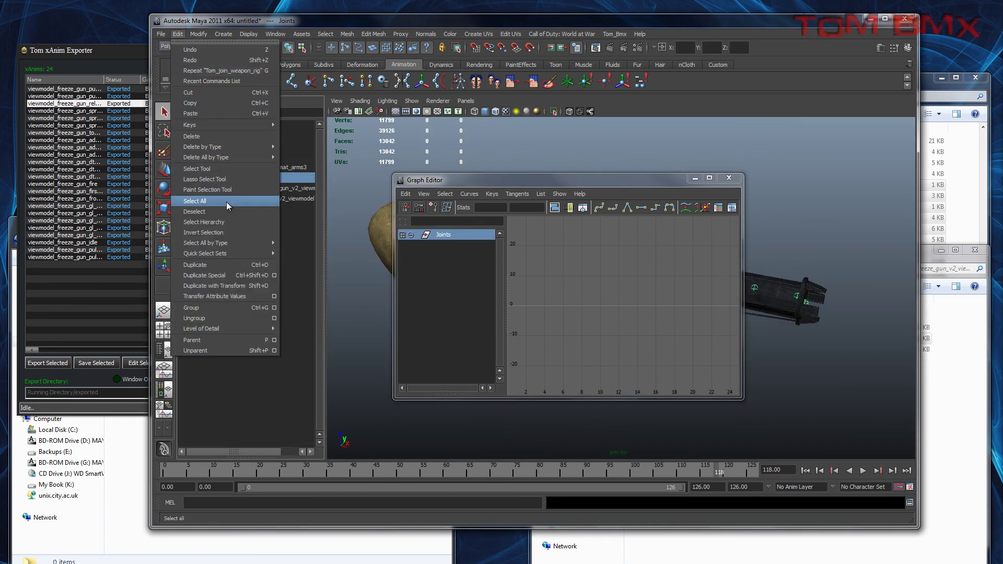
{"action": "left_click", "coordinate": [229, 222]}
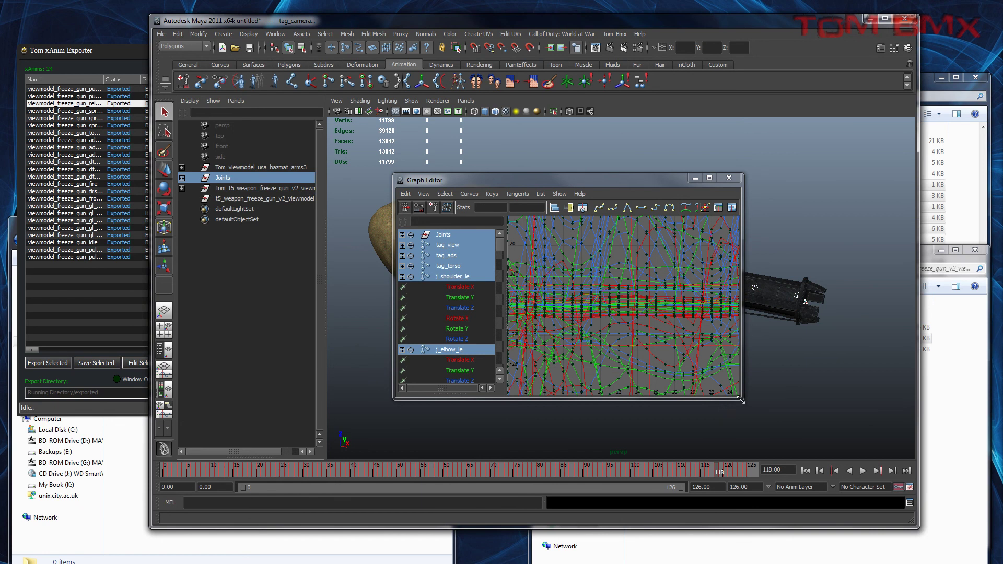
- Enlarge the Graph Editor and frame the reload animation's joint curves to fit
{"action": "left_click_drag", "start_coordinate": [741, 401], "coordinate": [875, 446]}
{"action": "key", "text": "a"}
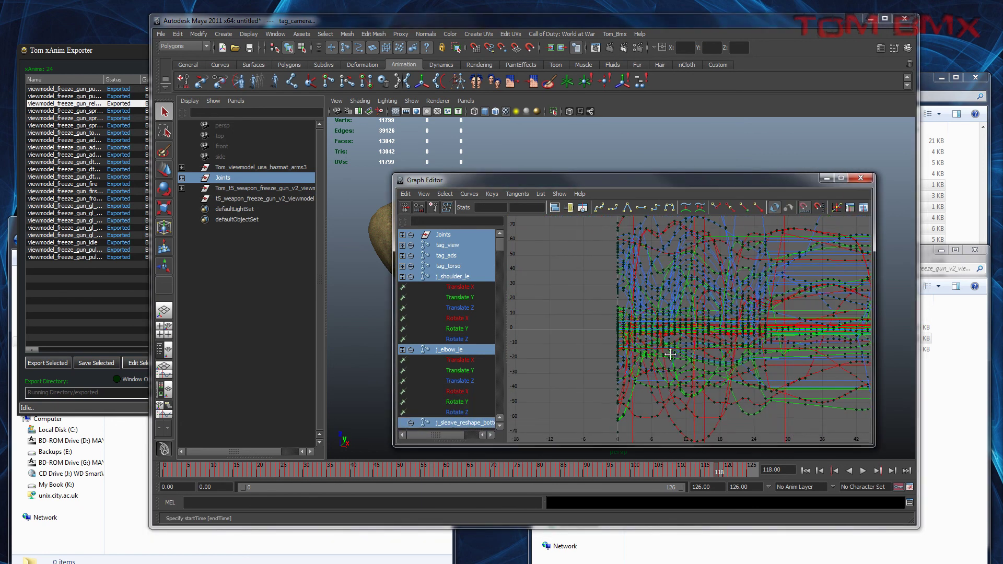
{"action": "scroll", "coordinate": [729, 356], "scroll_direction": "down", "scroll_amount": 4}
{"action": "middle_click_drag", "start_coordinate": [708, 328], "coordinate": [622, 336], "text": "alt"}
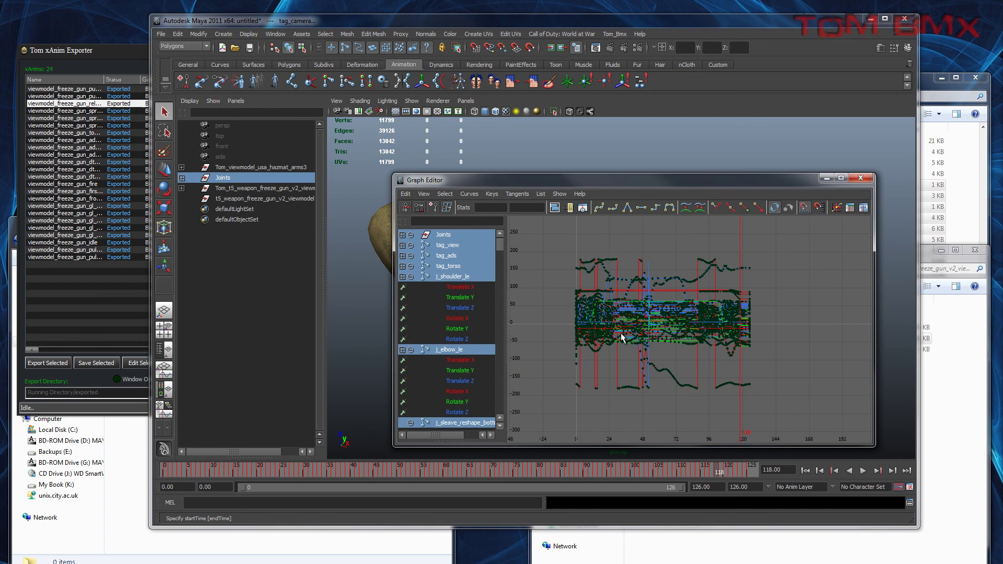
{"action": "left_click", "coordinate": [692, 321]}
{"action": "left_click", "coordinate": [61, 306]}
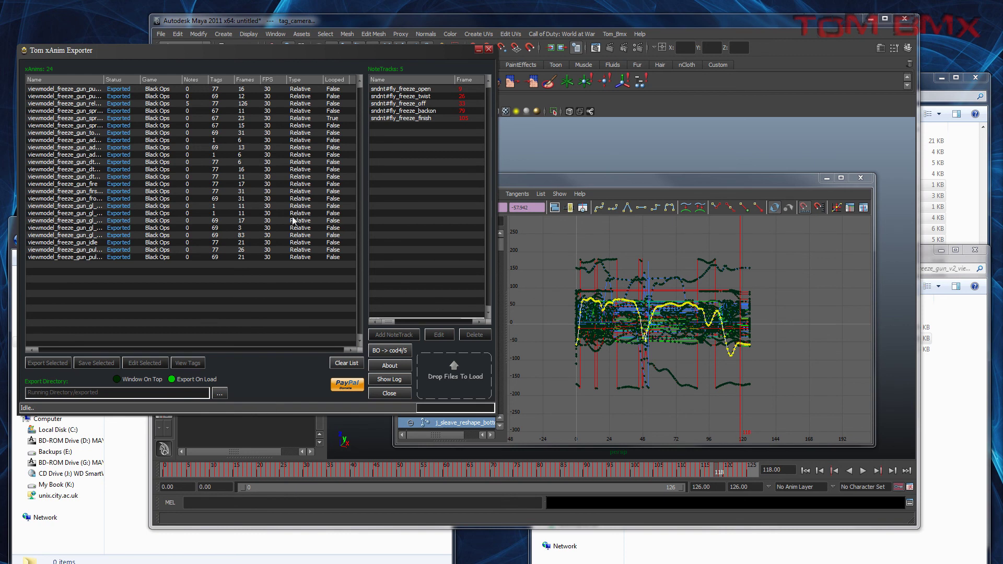
- Nudge the Tom xAnim Exporter window slightly up and left over Maya's Graph Editor
{"action": "left_click_drag", "start_coordinate": [147, 56], "coordinate": [142, 41]}
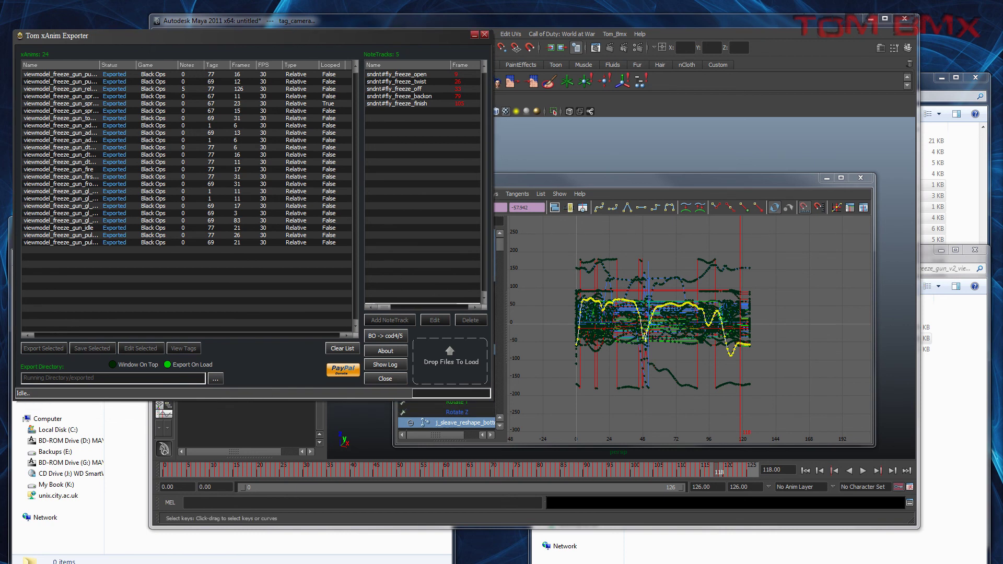